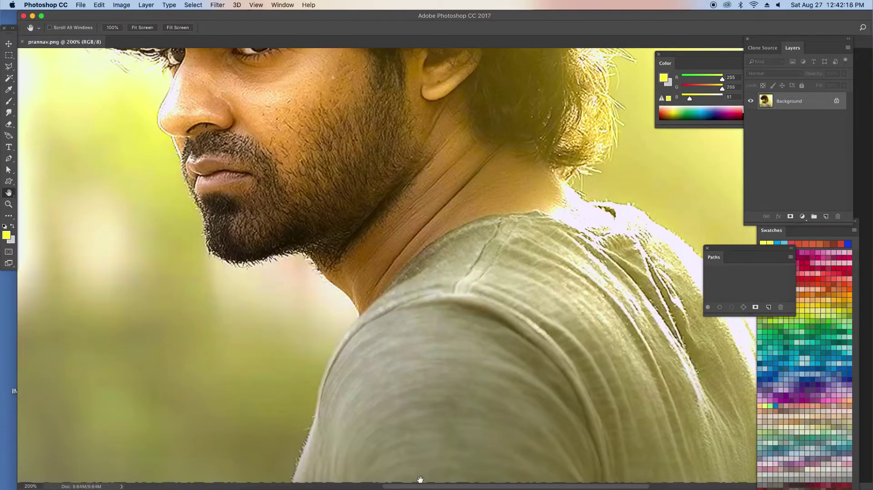
- Start a Pen-tool work path at the shoulder and run it up the neck
{"action": "key", "text": "p"}
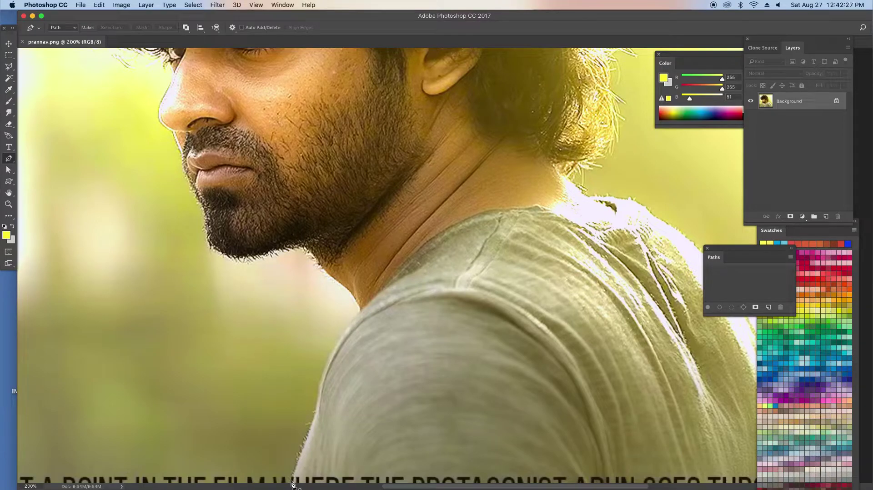
{"action": "left_click", "coordinate": [291, 481]}
{"action": "left_click_drag", "start_coordinate": [313, 421], "coordinate": [319, 413]}
{"action": "left_click_drag", "start_coordinate": [360, 313], "coordinate": [399, 275]}
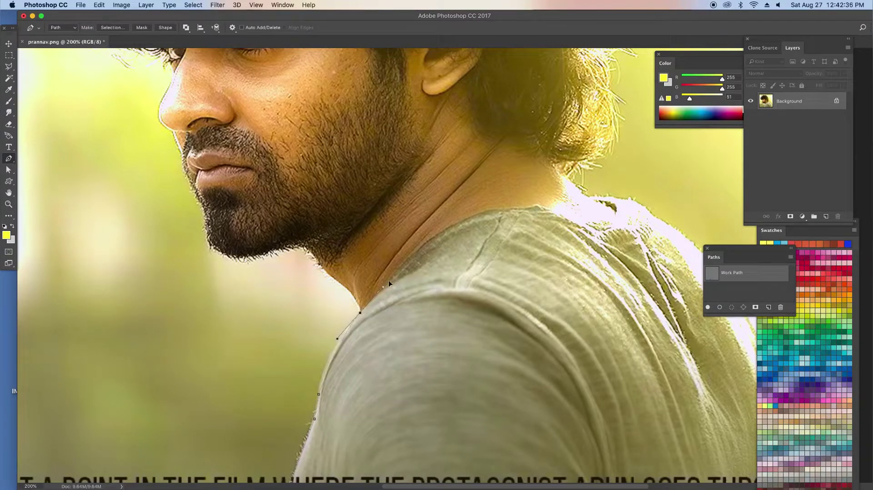
{"action": "left_click", "coordinate": [345, 288]}
- Zoom to 300% and curve the path along the neck edge and jawline
{"action": "left_click_drag", "start_coordinate": [320, 260], "coordinate": [333, 281]}
{"action": "key", "text": "super+equal"}
{"action": "left_click_drag", "start_coordinate": [203, 253], "coordinate": [229, 269]}
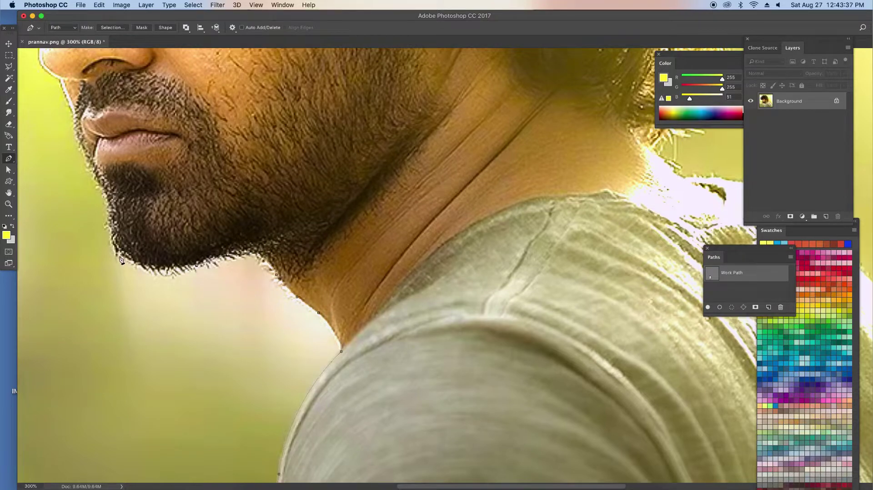
{"action": "mouse_move", "coordinate": [143, 277]}
{"action": "left_mouse_down"}
{"action": "mouse_move", "coordinate": [96, 235]}
{"action": "mouse_move", "coordinate": [105, 191]}
{"action": "left_mouse_up"}
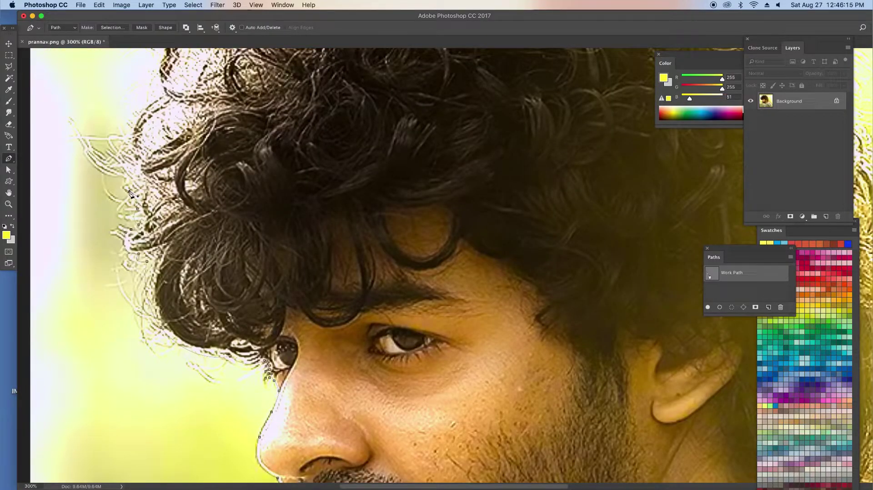
- Extend the path up the hair edge and across the top of the curls
{"action": "left_click_drag", "start_coordinate": [133, 137], "coordinate": [135, 141]}
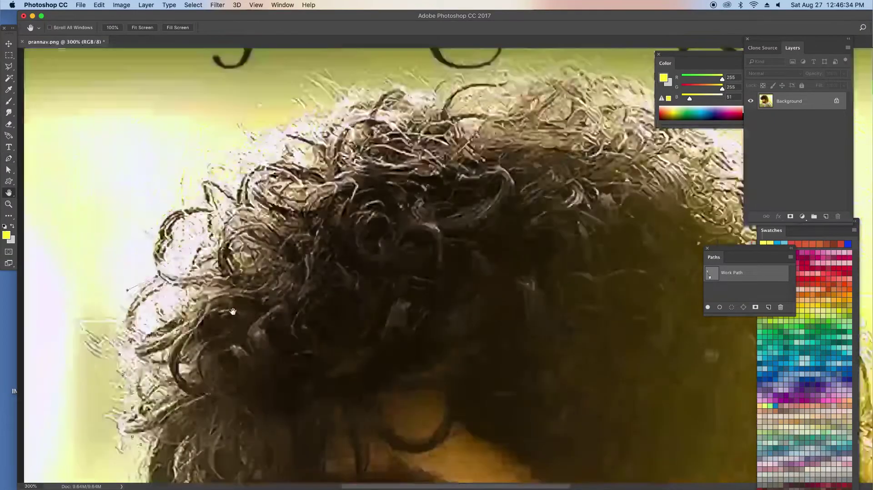
{"action": "left_click_drag", "start_coordinate": [233, 312], "coordinate": [211, 331]}
{"action": "key", "text": "p"}
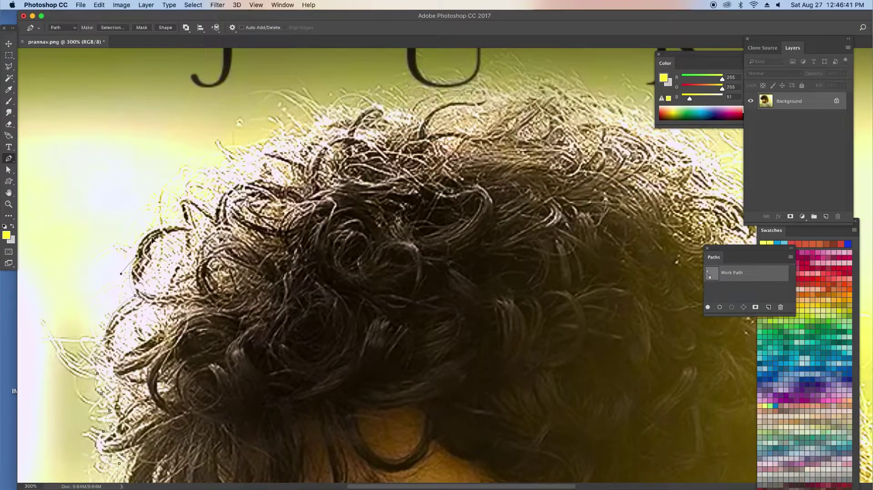
{"action": "left_click_drag", "start_coordinate": [160, 223], "coordinate": [191, 223]}
{"action": "mouse_move", "coordinate": [162, 194]}
{"action": "left_mouse_down"}
{"action": "mouse_move", "coordinate": [192, 194]}
{"action": "mouse_move", "coordinate": [217, 168]}
{"action": "left_mouse_up"}
{"action": "mouse_move", "coordinate": [274, 158]}
{"action": "left_mouse_down"}
{"action": "mouse_move", "coordinate": [311, 134]}
{"action": "mouse_move", "coordinate": [371, 130]}
{"action": "mouse_move", "coordinate": [371, 114]}
{"action": "mouse_move", "coordinate": [402, 118]}
{"action": "left_mouse_up"}
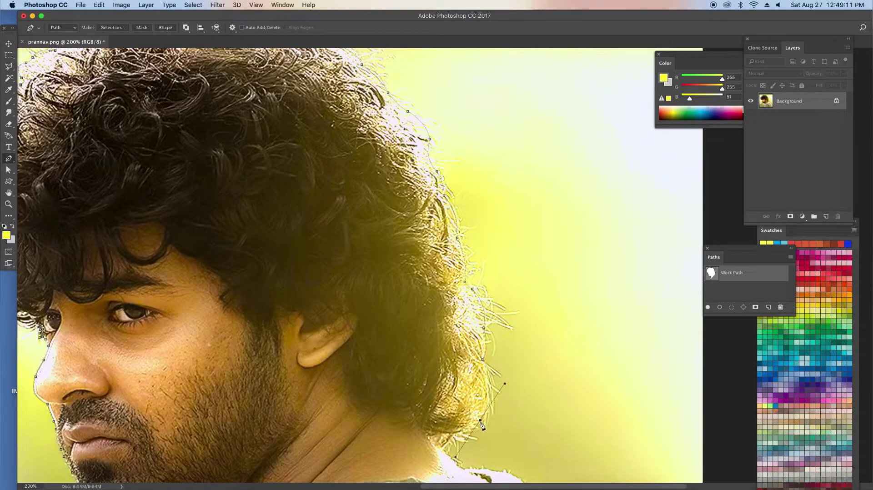
- Carry the path down the back hair and shoulder, past the image's bottom edge
{"action": "left_click_drag", "start_coordinate": [483, 427], "coordinate": [483, 427]}
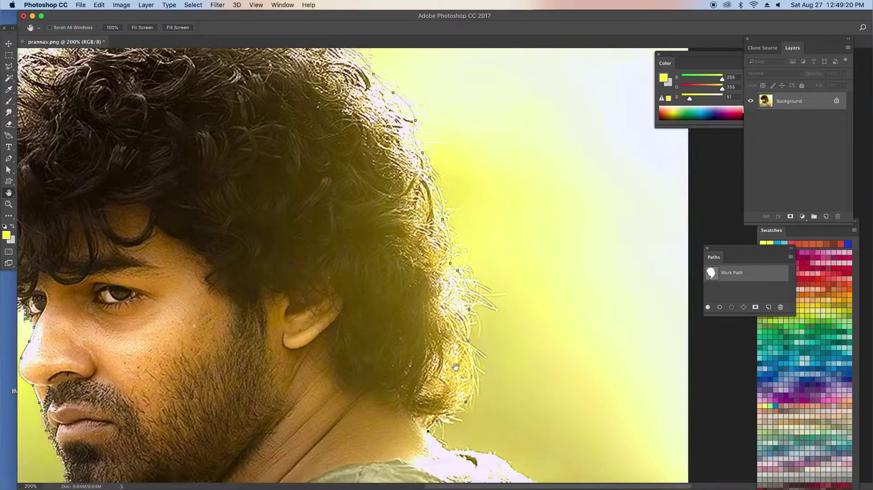
{"action": "scroll", "coordinate": [444, 454], "scroll_direction": "down", "scroll_amount": 10}
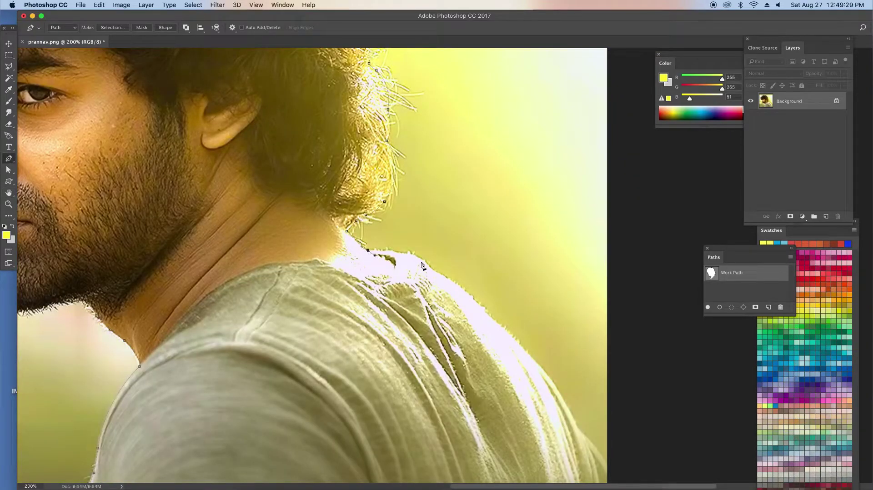
{"action": "left_click_drag", "start_coordinate": [425, 262], "coordinate": [459, 285]}
{"action": "left_click_drag", "start_coordinate": [534, 358], "coordinate": [539, 363]}
{"action": "left_click_drag", "start_coordinate": [478, 315], "coordinate": [263, 115]}
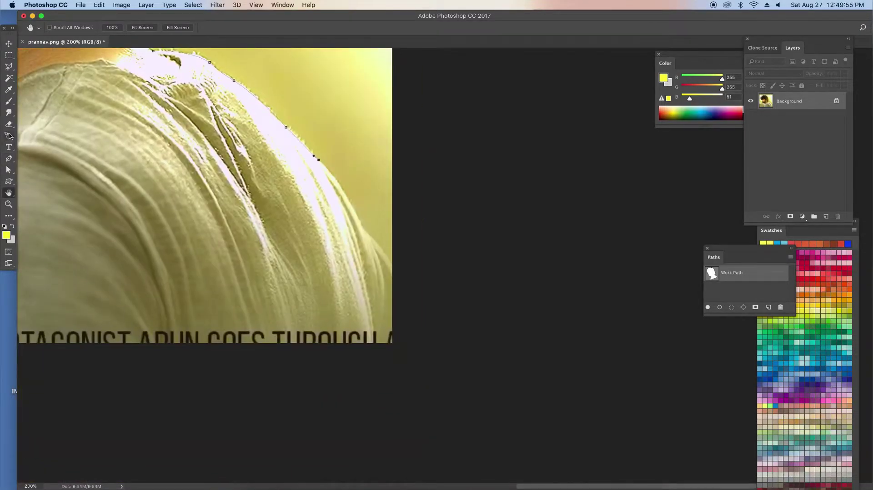
{"action": "left_click", "coordinate": [347, 192]}
{"action": "left_click", "coordinate": [362, 226]}
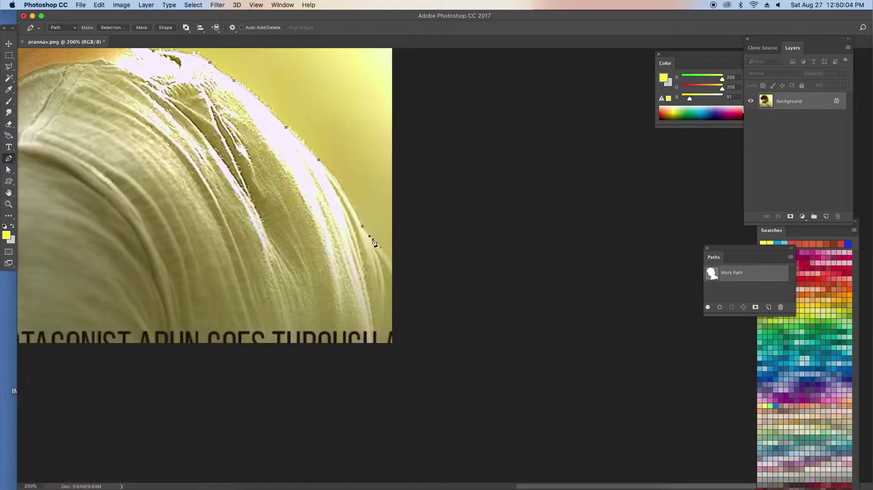
{"action": "left_click_drag", "start_coordinate": [424, 342], "coordinate": [443, 409]}
- Zoom out and convert the closed work path into a selection
{"action": "key", "text": "super+minus"}
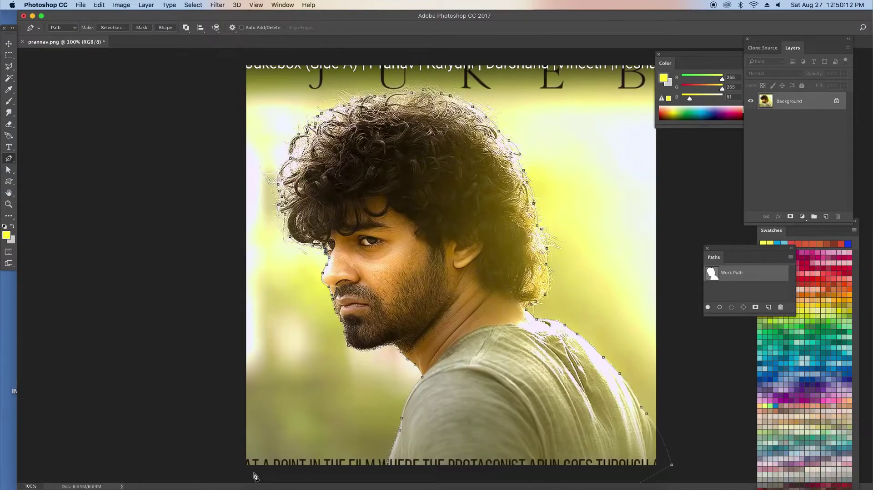
{"action": "left_click", "coordinate": [791, 257]}
{"action": "left_click", "coordinate": [814, 300]}
{"action": "left_click", "coordinate": [693, 222]}
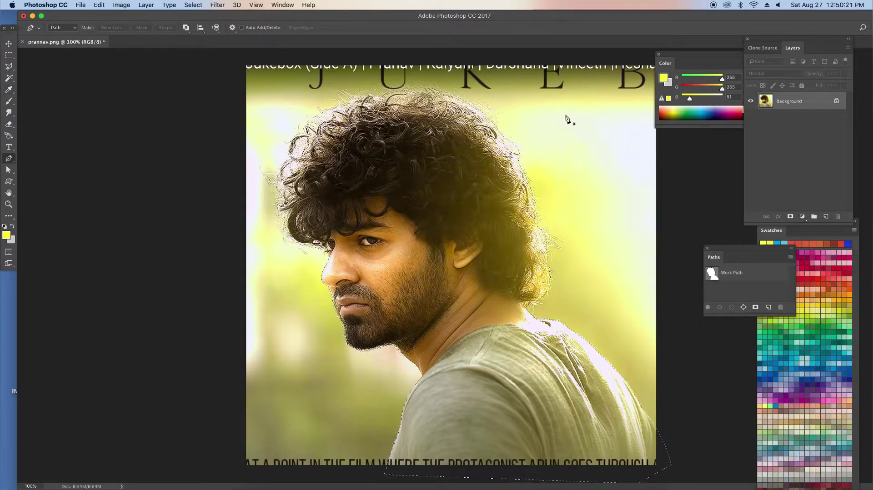
{"action": "left_click", "coordinate": [193, 4]}
{"action": "left_click", "coordinate": [198, 30]}
- Copy the selected man onto a new layer, hide the Background, and inspect the edges at 200%
{"action": "key", "text": "super+j"}
{"action": "key", "text": "Delete"}
{"action": "key", "text": "super+equal"}
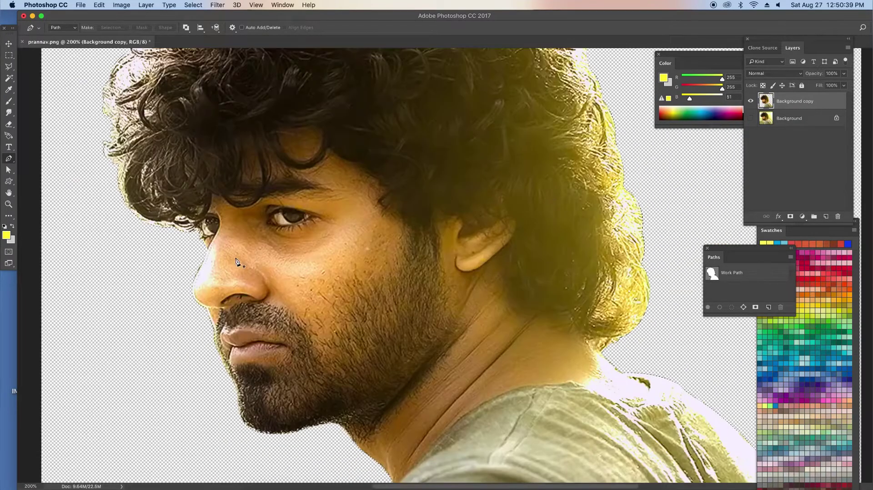
{"action": "left_click_drag", "start_coordinate": [526, 237], "coordinate": [523, 270]}
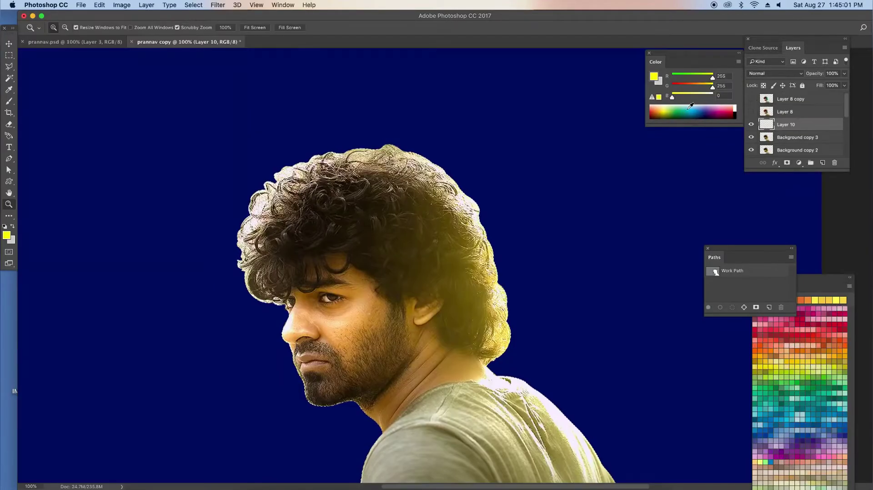
- Paint cyan over the top and right of the hair on a Color-blend layer
{"action": "left_click", "coordinate": [690, 106]}
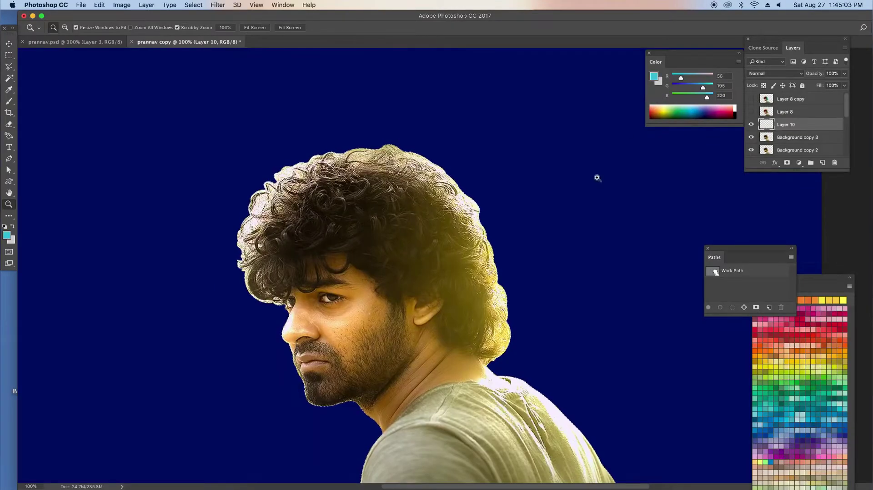
{"action": "key", "text": "b"}
{"action": "left_click_drag", "start_coordinate": [396, 132], "coordinate": [528, 302]}
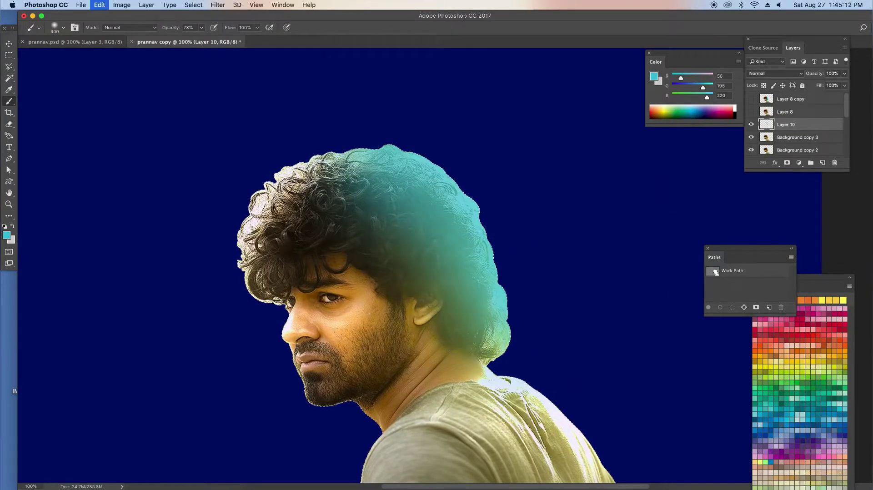
{"action": "left_click", "coordinate": [773, 73]}
{"action": "left_click", "coordinate": [764, 267]}
{"action": "mouse_move", "coordinate": [479, 194]}
{"action": "left_mouse_down"}
{"action": "mouse_move", "coordinate": [566, 234]}
{"action": "mouse_move", "coordinate": [551, 292]}
{"action": "left_mouse_up"}
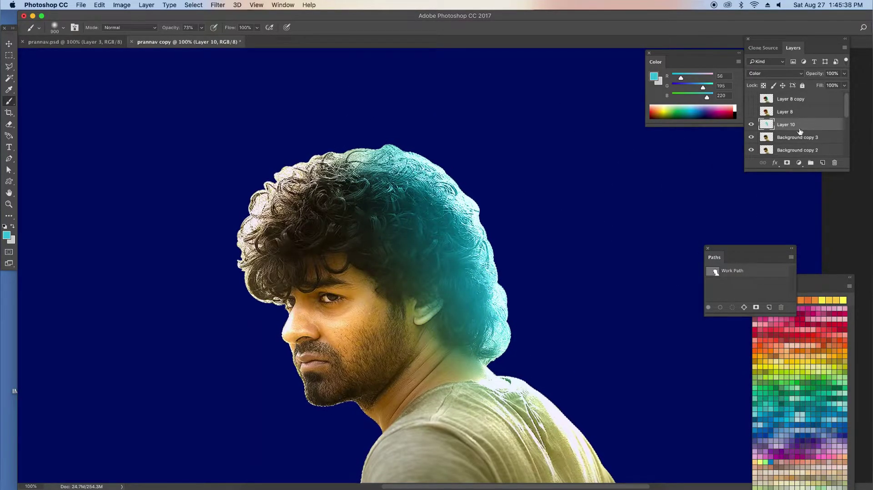
- Shift the hair tint from cyan toward teal-green with Hue/Saturation, then sample the teal
{"action": "key", "text": "ctrl+u"}
{"action": "left_click_drag", "start_coordinate": [665, 201], "coordinate": [654, 201]}
{"action": "key", "text": "Return"}
{"action": "key", "text": "i"}
{"action": "left_click", "coordinate": [411, 288]}
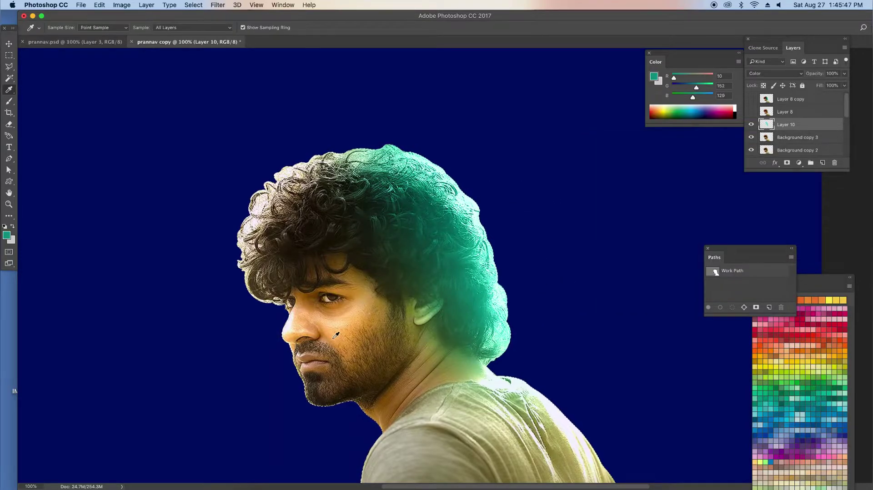
- Brush faint 9% opacity teal onto the moustache and beard with a small brush
{"action": "scroll", "coordinate": [336, 335], "scroll_direction": "up", "scroll_amount": 5}
{"action": "key", "text": "b"}
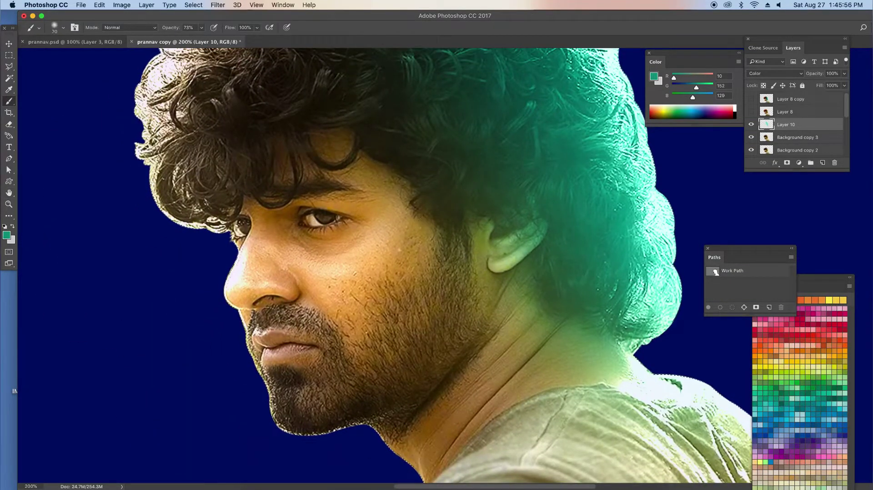
{"action": "key", "text": "0"}
{"action": "key", "text": "9"}
{"action": "key", "text": "bracketleft"}
{"action": "key", "text": "bracketleft"}
{"action": "key", "text": "bracketleft"}
{"action": "mouse_move", "coordinate": [252, 316]}
{"action": "left_mouse_down"}
{"action": "mouse_move", "coordinate": [287, 313]}
{"action": "mouse_move", "coordinate": [358, 375]}
{"action": "left_mouse_up"}
{"action": "key", "text": "bracketright"}
{"action": "key", "text": "bracketright"}
{"action": "key", "text": "bracketright"}
{"action": "key", "text": "bracketright"}
{"action": "key", "text": "bracketright"}
{"action": "key", "text": "bracketright"}
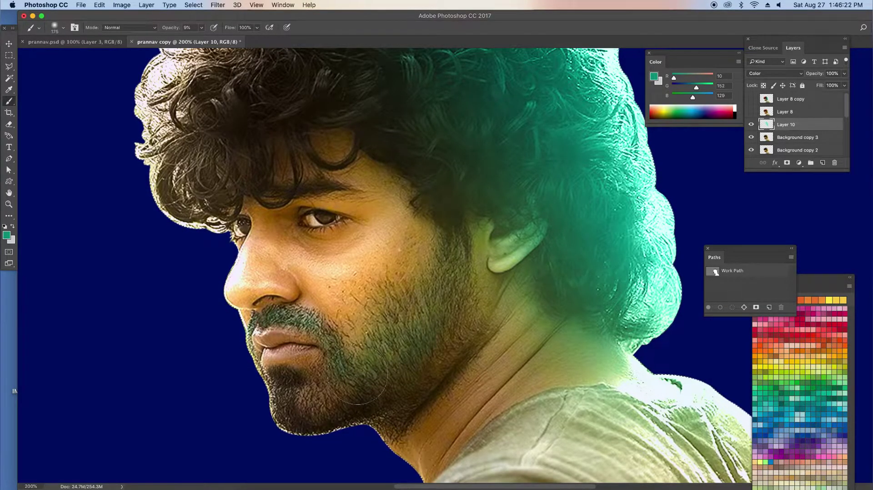
- Add a new layer (Layer 11) set to Color blend mode
{"action": "key", "text": "super+minus"}
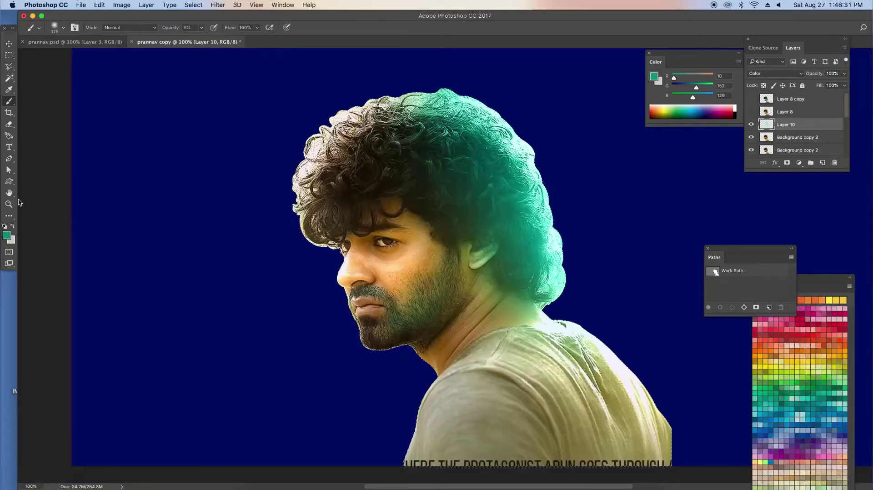
{"action": "left_click", "coordinate": [9, 192]}
{"action": "left_click_drag", "start_coordinate": [469, 181], "coordinate": [418, 191]}
{"action": "left_click", "coordinate": [823, 162]}
{"action": "left_click", "coordinate": [773, 73]}
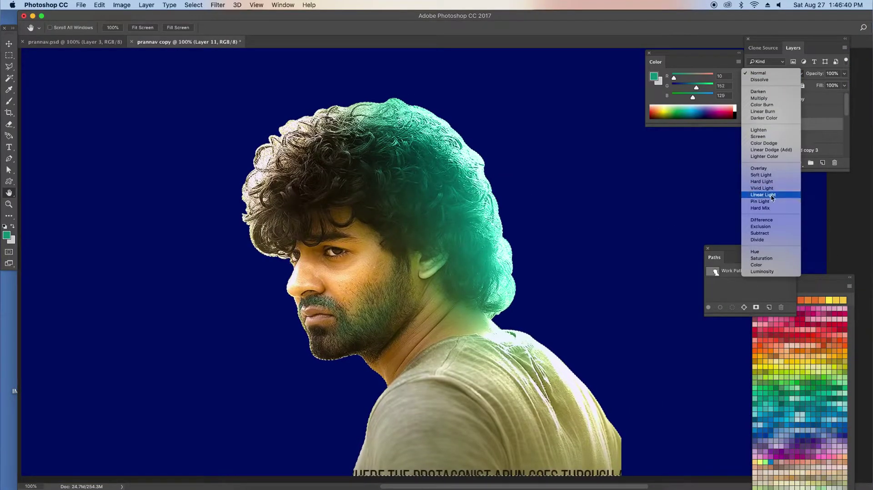
{"action": "left_click", "coordinate": [758, 264]}
- Paint orange at 74% opacity over the front hair, neck and chin
{"action": "left_click", "coordinate": [655, 111]}
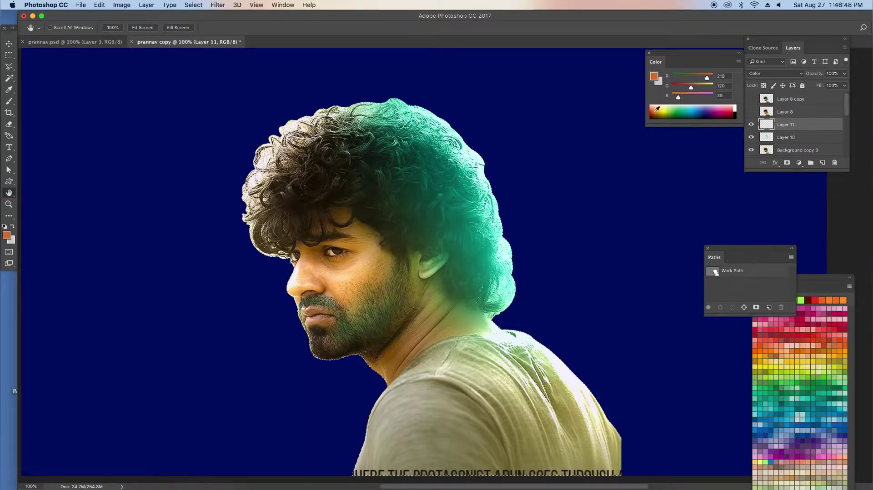
{"action": "key", "text": "b"}
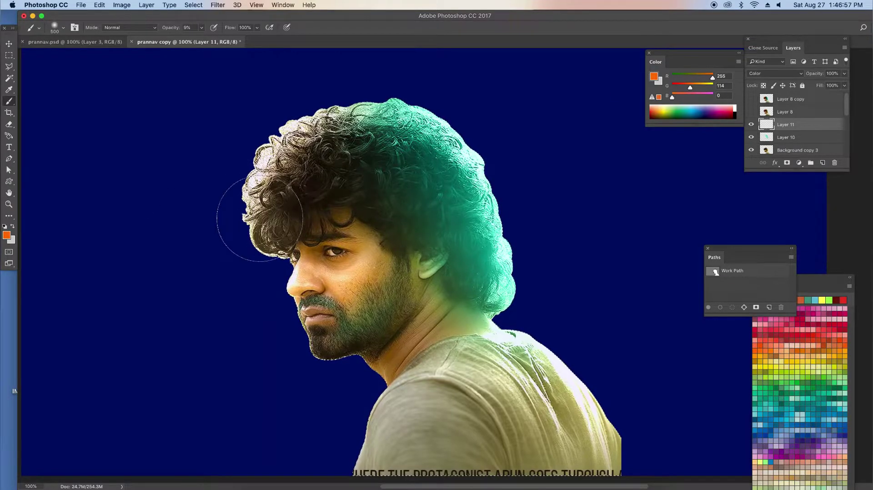
{"action": "left_click_drag", "start_coordinate": [203, 30], "coordinate": [230, 40]}
{"action": "key", "text": "bracketleft"}
{"action": "key", "text": "bracketleft"}
{"action": "key", "text": "bracketleft"}
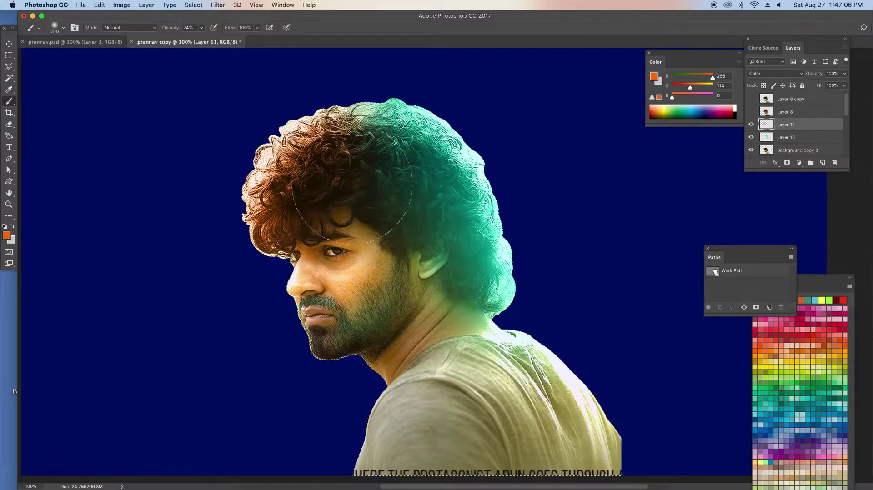
{"action": "left_click_drag", "start_coordinate": [291, 118], "coordinate": [252, 154]}
{"action": "left_click_drag", "start_coordinate": [295, 422], "coordinate": [377, 253]}
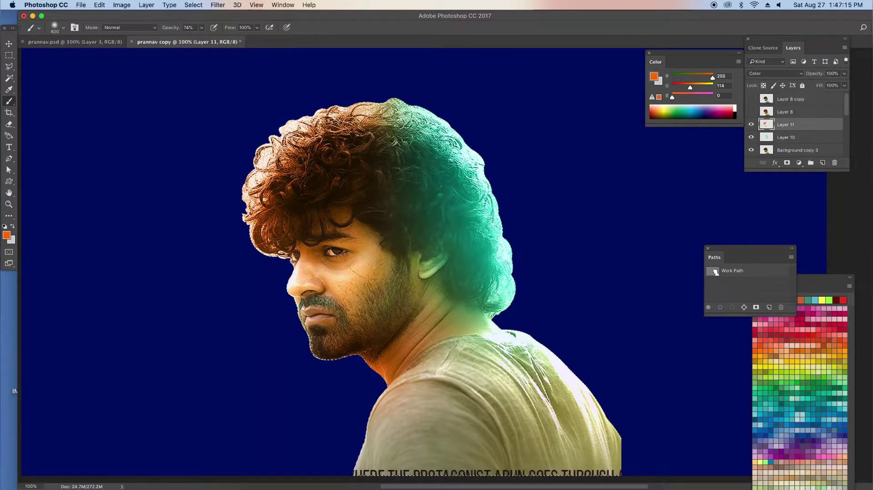
- Undo a pink cheek stroke, then brush a soft 16% warm tint onto the neck
{"action": "mouse_move", "coordinate": [707, 93]}
{"action": "left_mouse_down"}
{"action": "mouse_move", "coordinate": [690, 97]}
{"action": "mouse_move", "coordinate": [692, 88]}
{"action": "left_mouse_up"}
{"action": "key", "text": "ctrl+z"}
{"action": "left_click", "coordinate": [201, 28]}
{"action": "left_click_drag", "start_coordinate": [201, 40], "coordinate": [173, 40]}
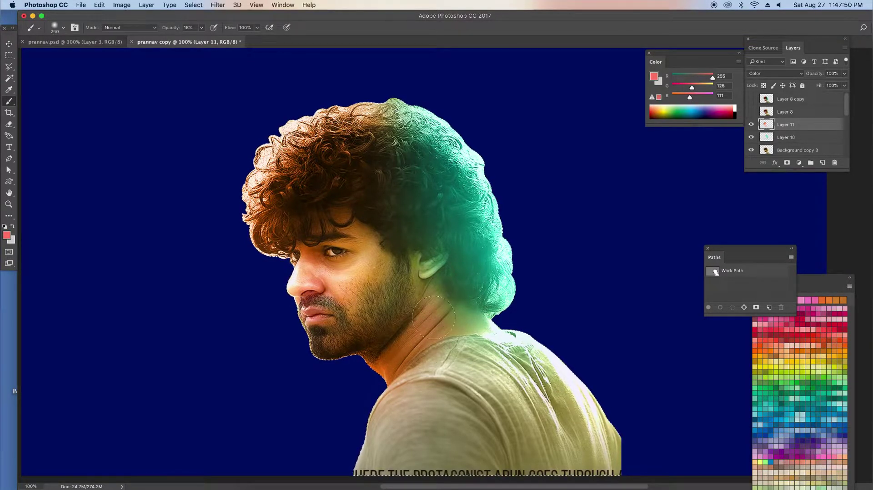
{"action": "key", "text": "ctrl+plus"}
{"action": "left_click_drag", "start_coordinate": [104, 230], "coordinate": [323, 257]}
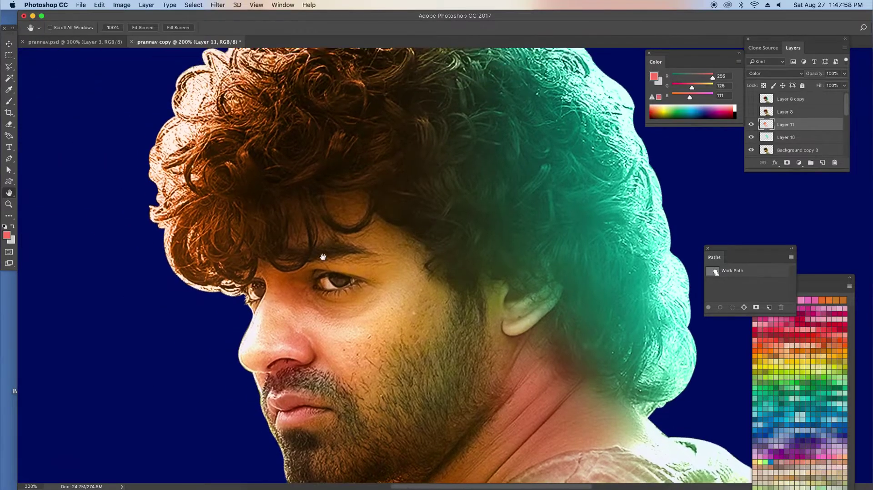
{"action": "key", "text": "ctrl+minus"}
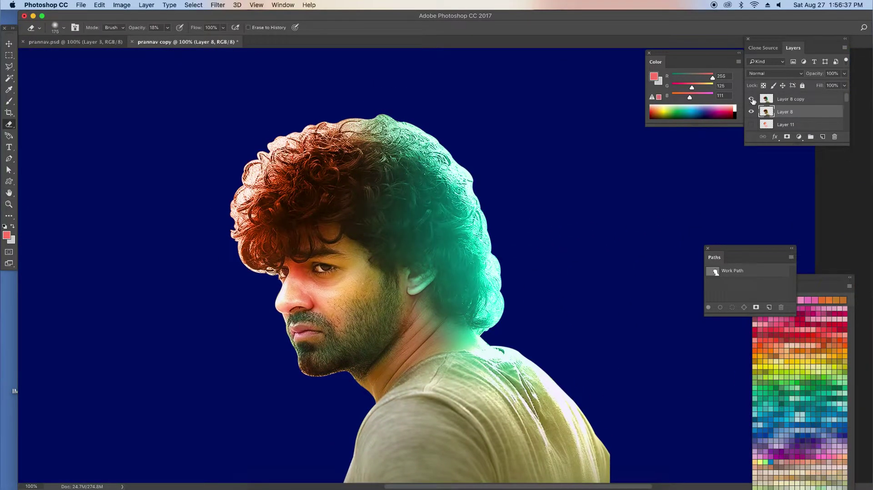
- Hide the teal Layer 8 copy overlay and zoom to 300% on the face
{"action": "left_click", "coordinate": [751, 99]}
{"action": "left_click", "coordinate": [751, 99]}
{"action": "left_click", "coordinate": [752, 99]}
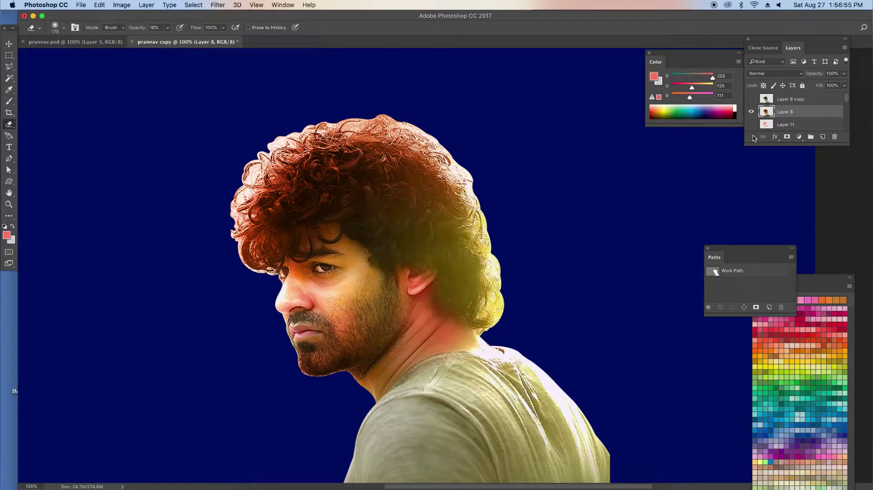
{"action": "key", "text": "z"}
{"action": "left_click", "coordinate": [327, 300]}
{"action": "left_click", "coordinate": [327, 300]}
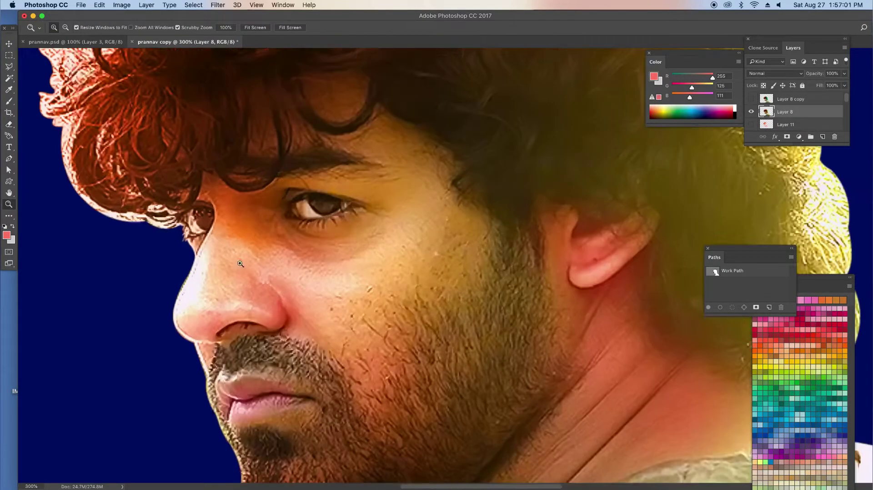
- Set the Smudge tool to 49% strength and smooth the edge of the nose
{"action": "right_click", "coordinate": [9, 113]}
{"action": "left_click", "coordinate": [45, 128]}
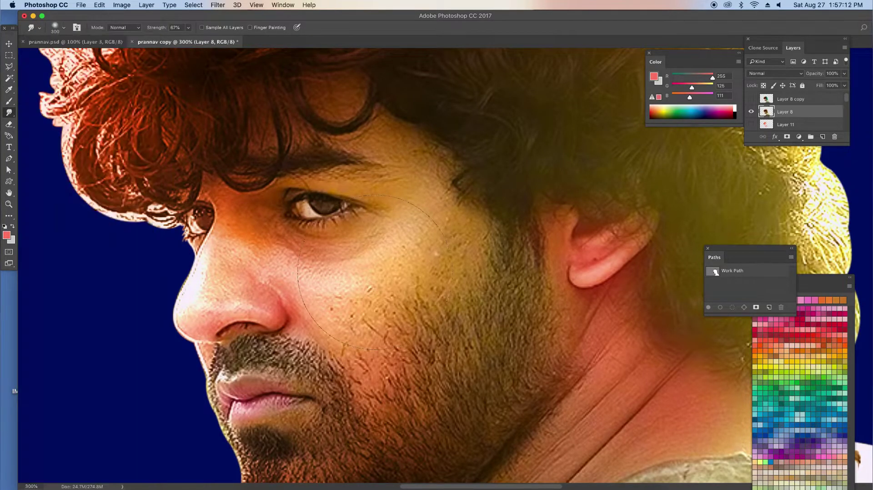
{"action": "key", "text": "bracketleft"}
{"action": "key", "text": "bracketleft"}
{"action": "key", "text": "bracketleft"}
{"action": "key", "text": "bracketright"}
{"action": "key", "text": "bracketright"}
{"action": "key", "text": "bracketright"}
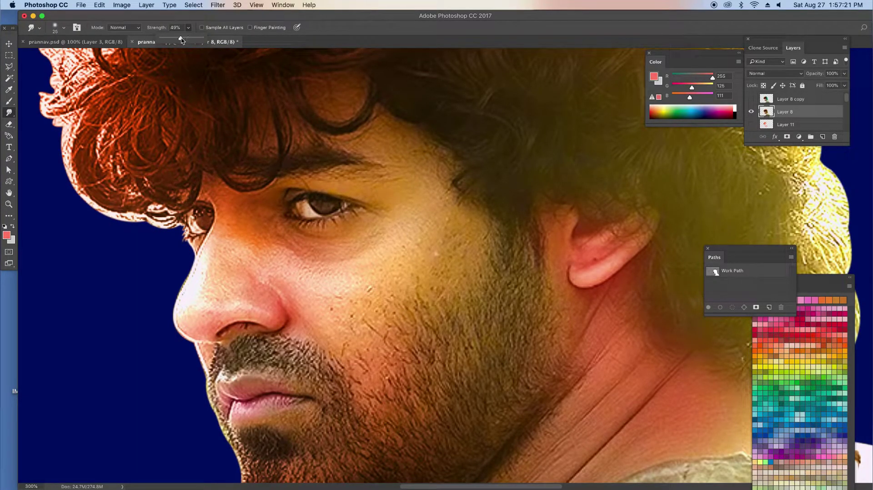
{"action": "key", "text": "4"}
{"action": "key", "text": "9"}
{"action": "key", "text": "bracketleft"}
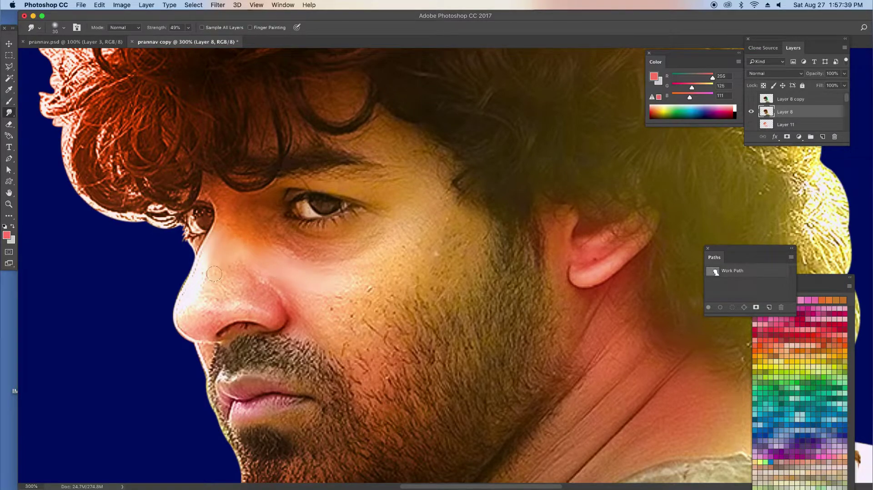
{"action": "key", "text": "bracketright"}
{"action": "mouse_move", "coordinate": [192, 292]}
{"action": "left_mouse_down"}
{"action": "mouse_move", "coordinate": [191, 328]}
{"action": "mouse_move", "coordinate": [186, 319]}
{"action": "mouse_move", "coordinate": [218, 297]}
{"action": "left_mouse_up"}
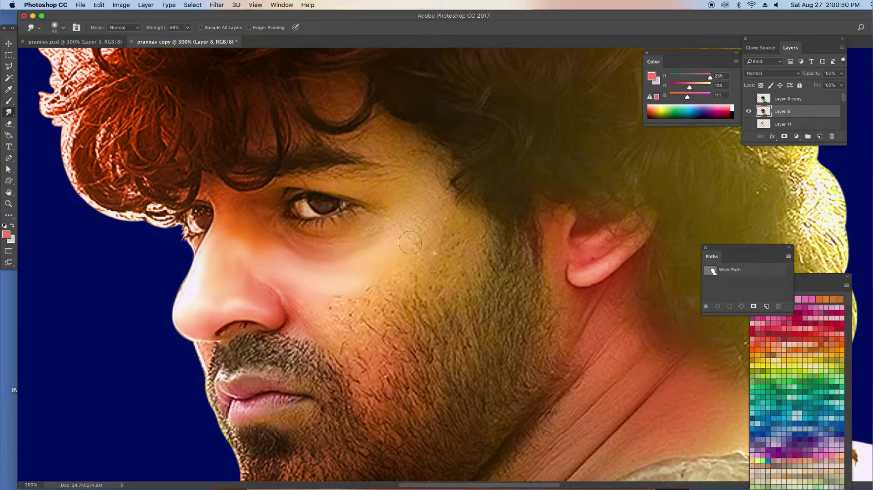
- Smudge the skin under the eye and the stubble edge between cheek and nose
{"action": "left_click_drag", "start_coordinate": [351, 262], "coordinate": [385, 233]}
{"action": "left_click_drag", "start_coordinate": [412, 273], "coordinate": [347, 294]}
{"action": "key", "text": "bracketleft"}
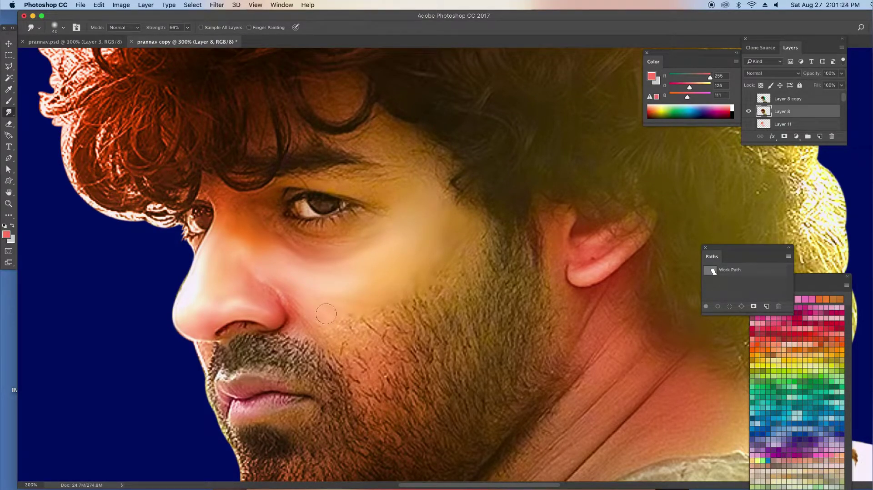
{"action": "mouse_move", "coordinate": [348, 295]}
{"action": "left_mouse_down"}
{"action": "mouse_move", "coordinate": [346, 307]}
{"action": "mouse_move", "coordinate": [408, 303]}
{"action": "left_mouse_up"}
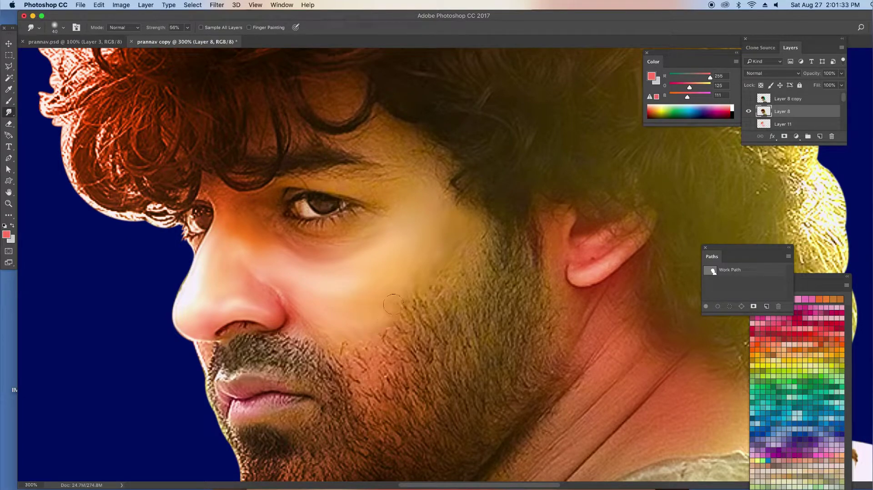
{"action": "key", "text": "bracketright"}
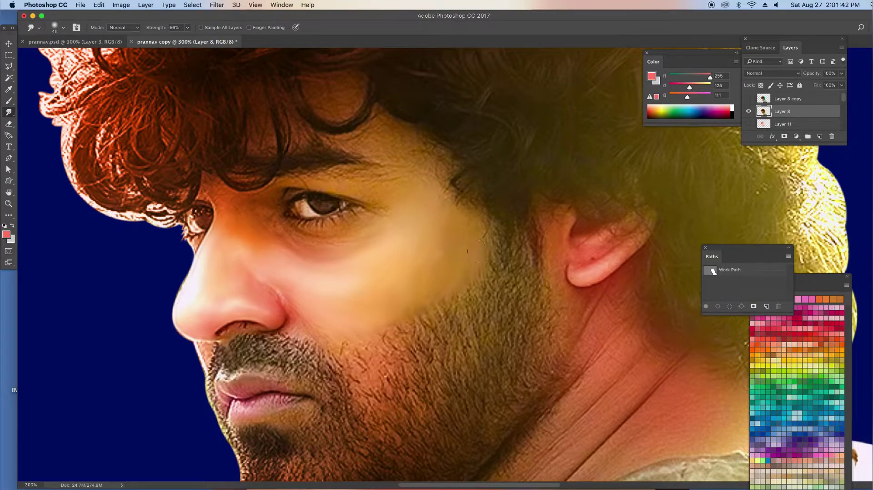
- Blend the stubble edge across the lower cheek toward the chin, then zoom to 400%
{"action": "left_click_drag", "start_coordinate": [493, 229], "coordinate": [430, 260]}
{"action": "mouse_move", "coordinate": [467, 289]}
{"action": "left_mouse_down"}
{"action": "mouse_move", "coordinate": [471, 303]}
{"action": "mouse_move", "coordinate": [449, 312]}
{"action": "mouse_move", "coordinate": [373, 409]}
{"action": "mouse_move", "coordinate": [395, 432]}
{"action": "left_mouse_up"}
{"action": "key", "text": "]"}
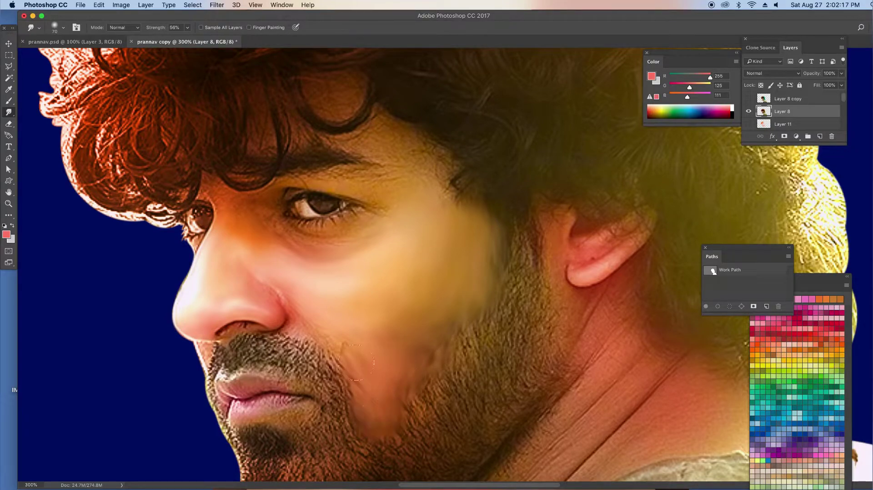
{"action": "key", "text": "["}
{"action": "left_click_drag", "start_coordinate": [341, 350], "coordinate": [337, 386]}
{"action": "mouse_move", "coordinate": [423, 391]}
{"action": "left_mouse_down"}
{"action": "mouse_move", "coordinate": [403, 344]}
{"action": "mouse_move", "coordinate": [409, 432]}
{"action": "mouse_move", "coordinate": [450, 360]}
{"action": "mouse_move", "coordinate": [473, 345]}
{"action": "left_mouse_up"}
{"action": "key", "text": "]"}
{"action": "key", "text": "]"}
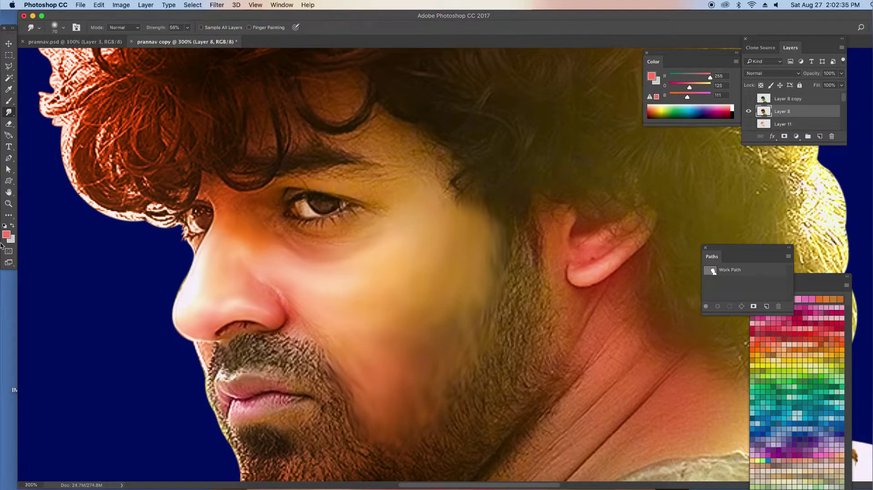
{"action": "key", "text": "super+equal"}
{"action": "scroll", "coordinate": [345, 247], "scroll_direction": "down", "scroll_amount": 3}
- With a 10–20 px brush, soften the nose crease and the skin below the lower lip
{"action": "key", "text": "bracketleft"}
{"action": "key", "text": "bracketleft"}
{"action": "key", "text": "bracketleft"}
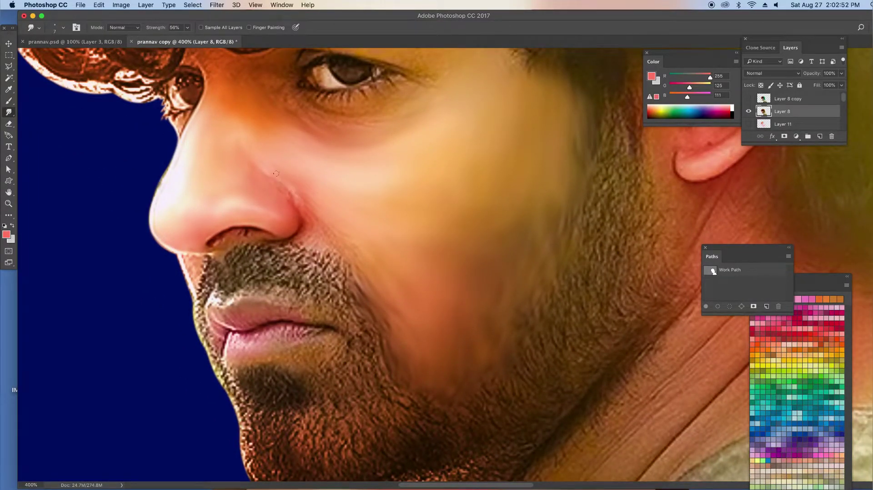
{"action": "left_click_drag", "start_coordinate": [298, 199], "coordinate": [308, 216]}
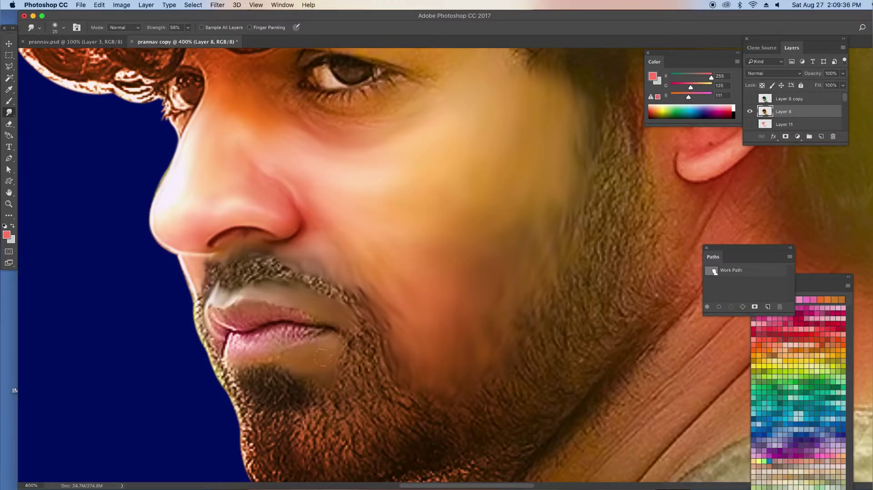
{"action": "mouse_move", "coordinate": [323, 358]}
{"action": "left_mouse_down"}
{"action": "mouse_move", "coordinate": [326, 383]}
{"action": "mouse_move", "coordinate": [366, 405]}
{"action": "left_mouse_up"}
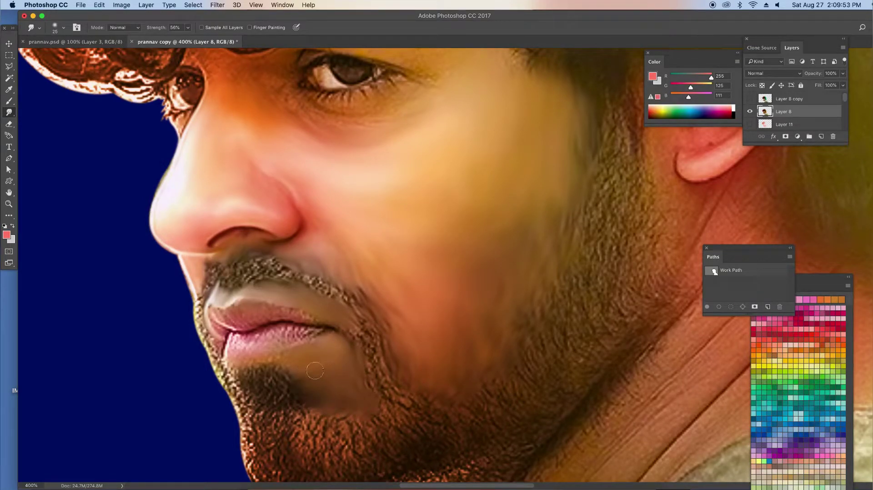
{"action": "key", "text": "bracketleft"}
{"action": "key", "text": "bracketleft"}
{"action": "key", "text": "bracketright"}
{"action": "left_click_drag", "start_coordinate": [245, 371], "coordinate": [283, 374]}
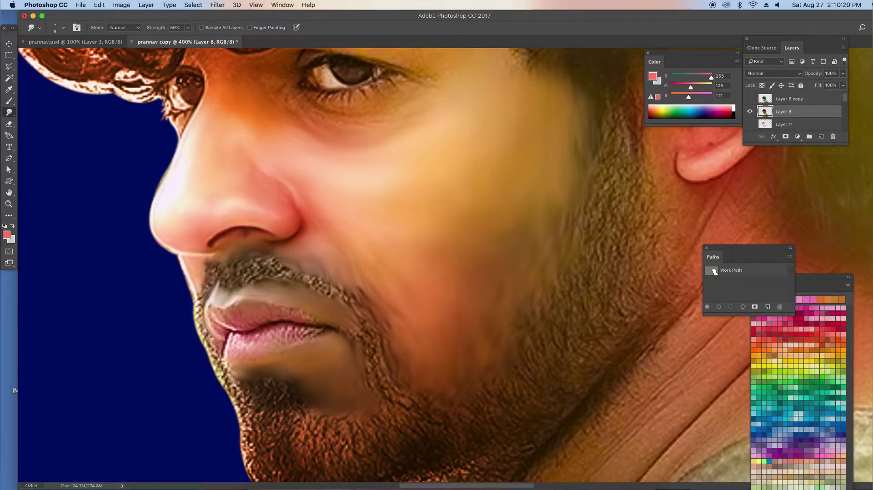
- Smudge the beard edge along the chin, adjusting the brush between 7 and 20
{"action": "key", "text": "bracketright"}
{"action": "key", "text": "bracketright"}
{"action": "left_click_drag", "start_coordinate": [230, 374], "coordinate": [249, 416]}
{"action": "key", "text": "bracketleft"}
{"action": "key", "text": "bracketleft"}
{"action": "key", "text": "bracketleft"}
{"action": "left_click", "coordinate": [765, 123], "text": "ctrl"}
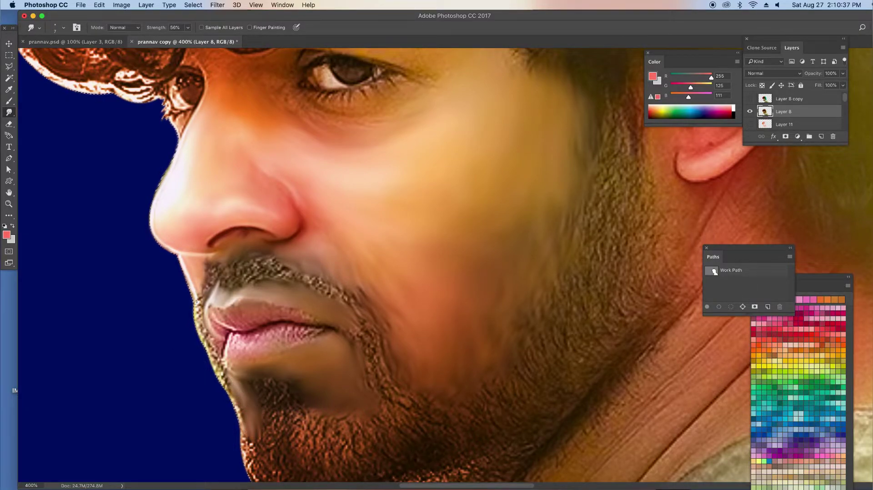
{"action": "key", "text": "bracketright"}
{"action": "key", "text": "bracketright"}
{"action": "key", "text": "bracketleft"}
{"action": "key", "text": "bracketleft"}
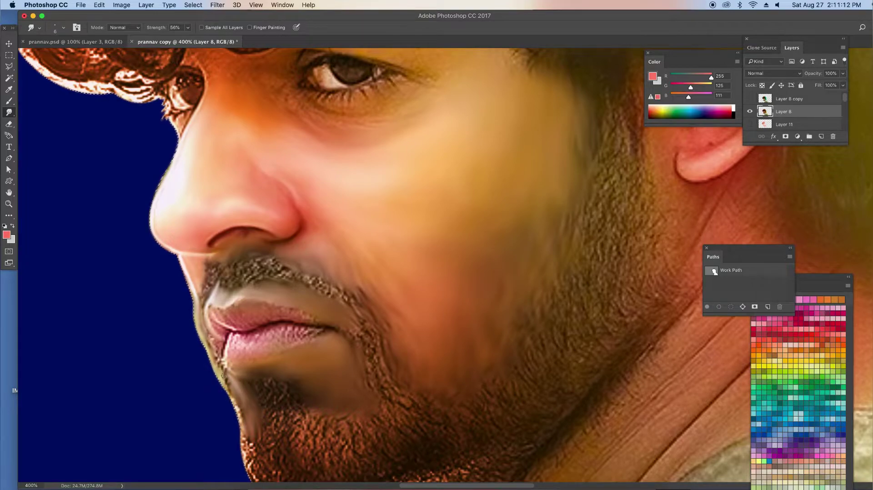
{"action": "key", "text": "bracketright"}
{"action": "key", "text": "bracketright"}
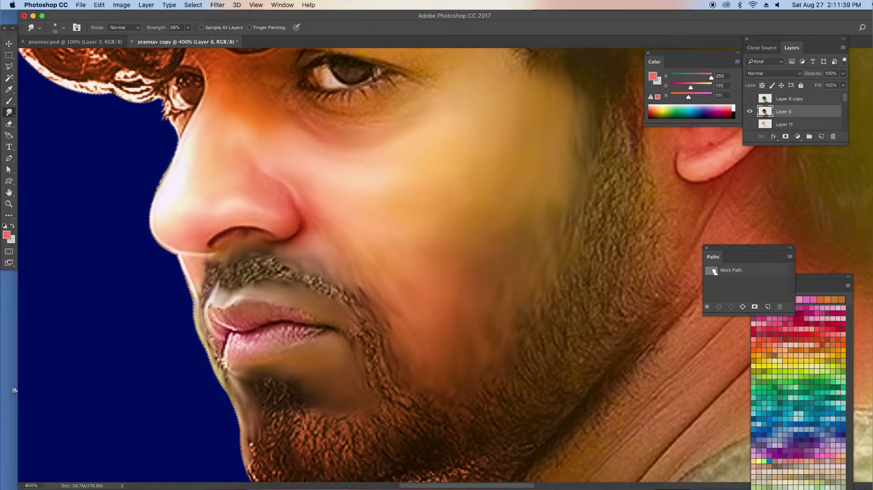
{"action": "key", "text": "bracketright"}
{"action": "key", "text": "bracketright"}
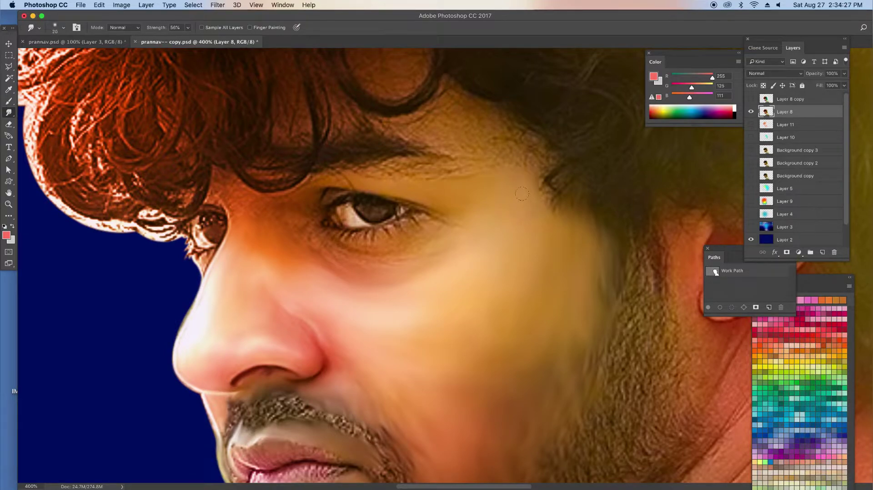
- Smear skin tone up into the temple hairline with a 30 px smudge brush
{"action": "left_click_drag", "start_coordinate": [536, 232], "coordinate": [536, 182]}
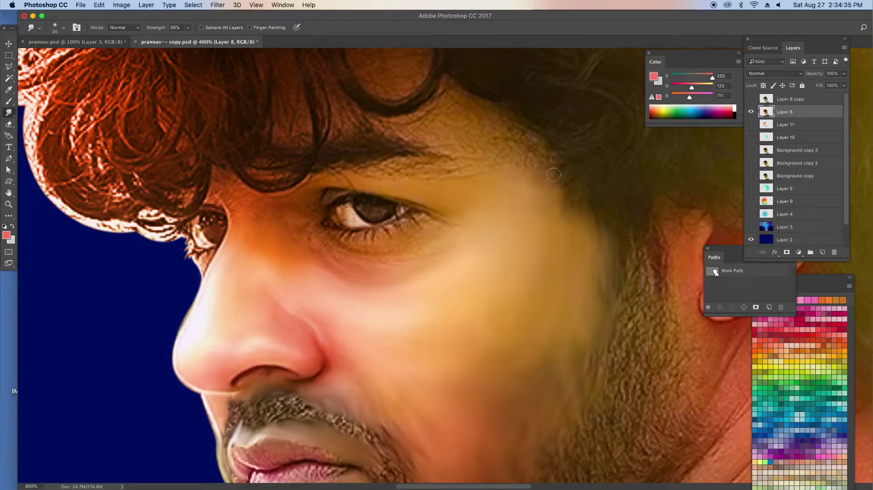
{"action": "key", "text": "bracketright"}
{"action": "key", "text": "bracketleft"}
{"action": "mouse_move", "coordinate": [499, 155]}
{"action": "left_mouse_down"}
{"action": "mouse_move", "coordinate": [551, 159]}
{"action": "mouse_move", "coordinate": [528, 153]}
{"action": "left_mouse_up"}
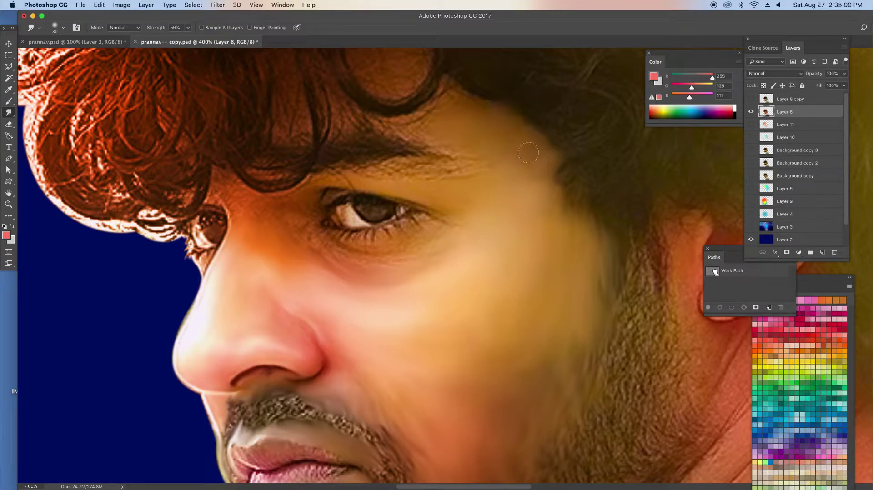
{"action": "mouse_move", "coordinate": [491, 120]}
{"action": "left_mouse_down"}
{"action": "mouse_move", "coordinate": [448, 82]}
{"action": "mouse_move", "coordinate": [426, 117]}
{"action": "mouse_move", "coordinate": [400, 111]}
{"action": "left_mouse_up"}
- Soften the brow while resizing the smudge brush between 6 and 20
{"action": "key", "text": "bracketleft"}
{"action": "key", "text": "bracketleft"}
{"action": "key", "text": "bracketleft"}
{"action": "key", "text": "bracketleft"}
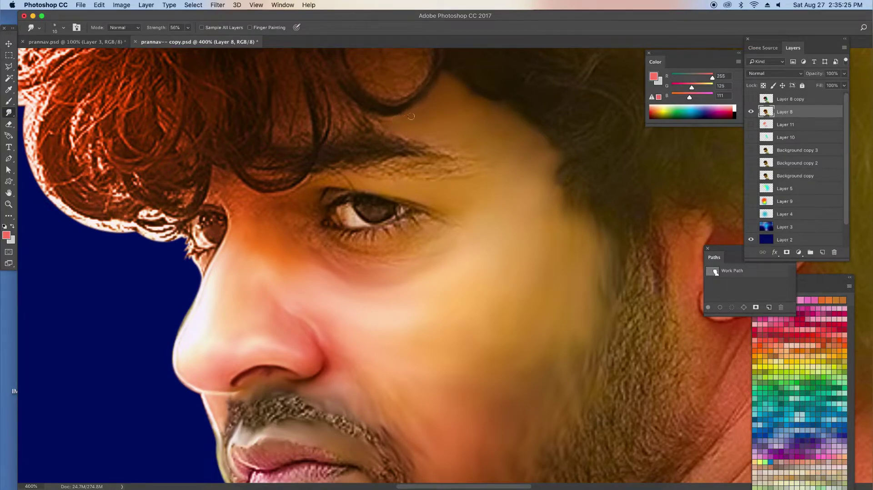
{"action": "key", "text": "bracketright"}
{"action": "key", "text": "bracketleft"}
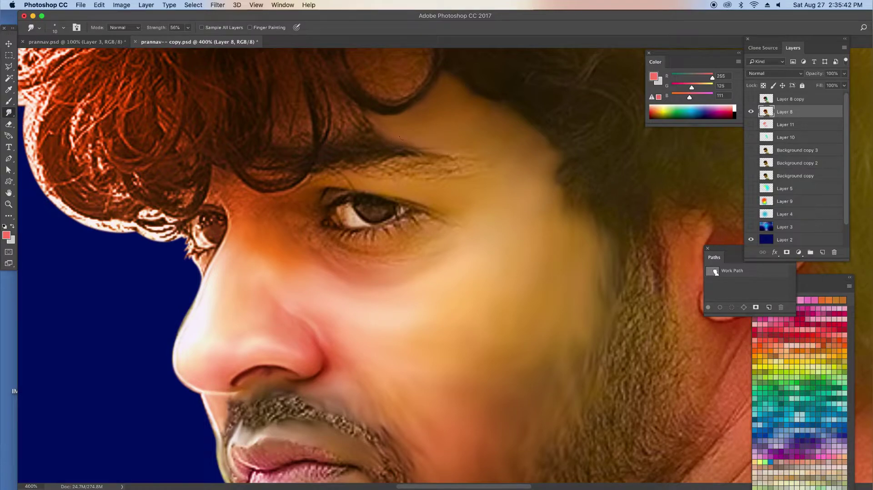
{"action": "key", "text": "bracketright"}
{"action": "key", "text": "bracketleft"}
{"action": "key", "text": "bracketright"}
{"action": "key", "text": "bracketleft"}
{"action": "key", "text": "bracketleft"}
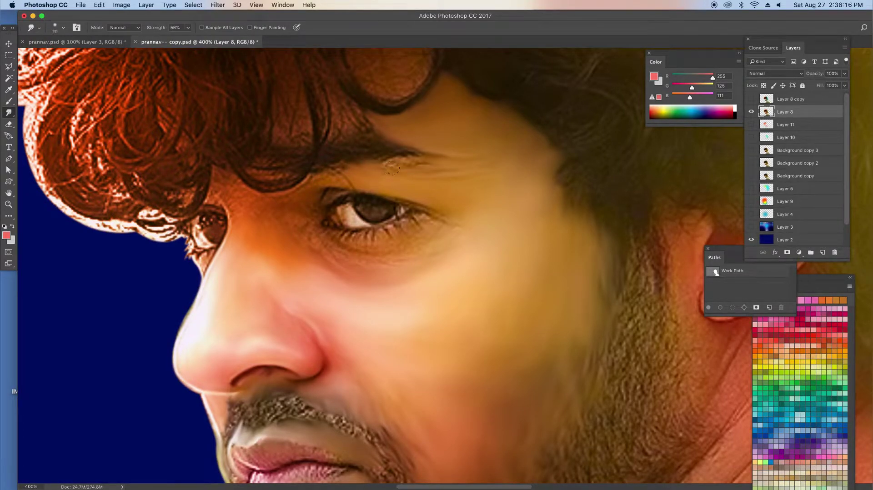
{"action": "key", "text": "bracketright"}
{"action": "key", "text": "bracketleft"}
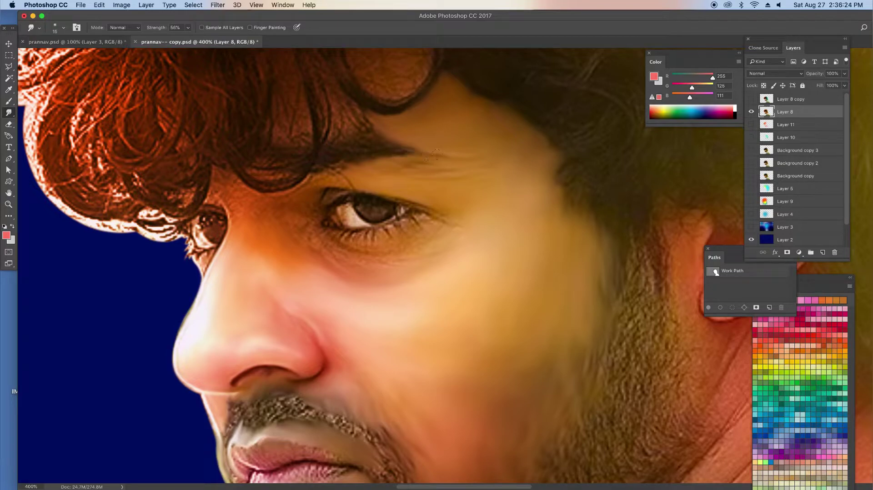
{"action": "key", "text": "bracketright"}
{"action": "key", "text": "bracketleft"}
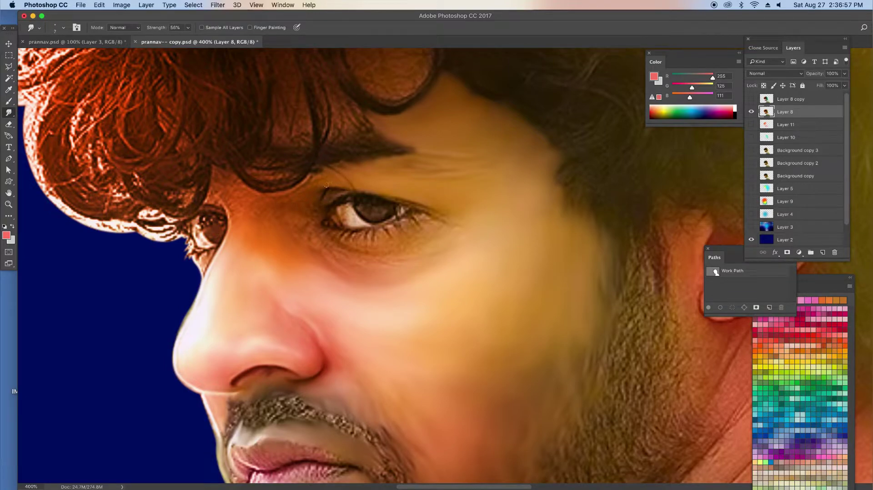
{"action": "key", "text": "bracketleft"}
{"action": "key", "text": "bracketright"}
{"action": "key", "text": "bracketright"}
{"action": "key", "text": "bracketright"}
{"action": "key", "text": "bracketleft"}
{"action": "key", "text": "bracketleft"}
{"action": "key", "text": "bracketleft"}
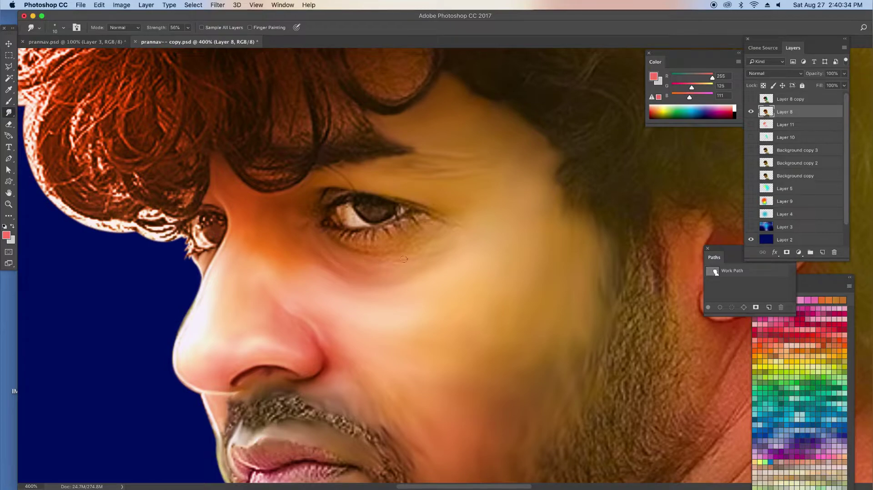
{"action": "key", "text": "bracketright"}
{"action": "key", "text": "bracketright"}
{"action": "key", "text": "bracketright"}
{"action": "key", "text": "bracketright"}
{"action": "key", "text": "bracketright"}
{"action": "key", "text": "bracketright"}
{"action": "key", "text": "bracketright"}
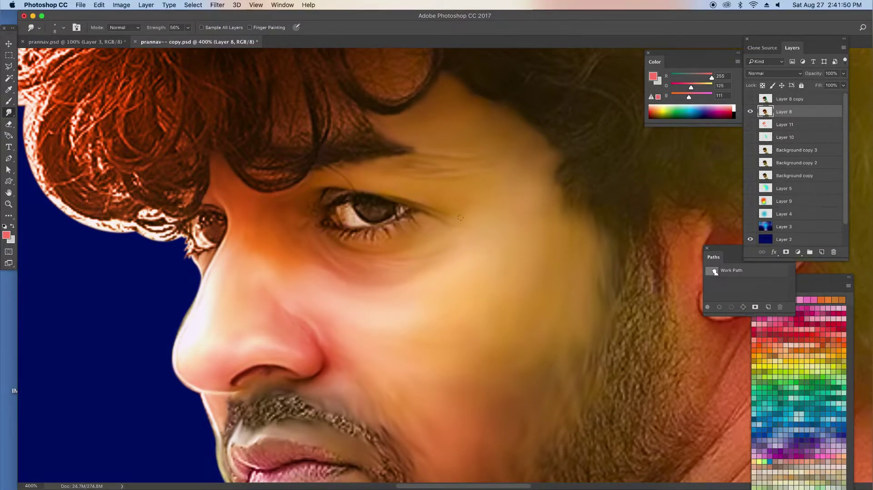
- Smudge the skin along the lower eyelid with a 4–15 px brush
{"action": "key", "text": "bracketright"}
{"action": "key", "text": "bracketright"}
{"action": "key", "text": "bracketleft"}
{"action": "left_click_drag", "start_coordinate": [369, 232], "coordinate": [319, 228]}
{"action": "key", "text": "bracketright"}
{"action": "key", "text": "bracketright"}
{"action": "key", "text": "bracketright"}
{"action": "key", "text": "bracketleft"}
{"action": "key", "text": "bracketleft"}
{"action": "key", "text": "bracketleft"}
{"action": "key", "text": "bracketright"}
{"action": "key", "text": "bracketright"}
{"action": "key", "text": "bracketright"}
{"action": "key", "text": "bracketleft"}
{"action": "key", "text": "bracketleft"}
{"action": "key", "text": "bracketleft"}
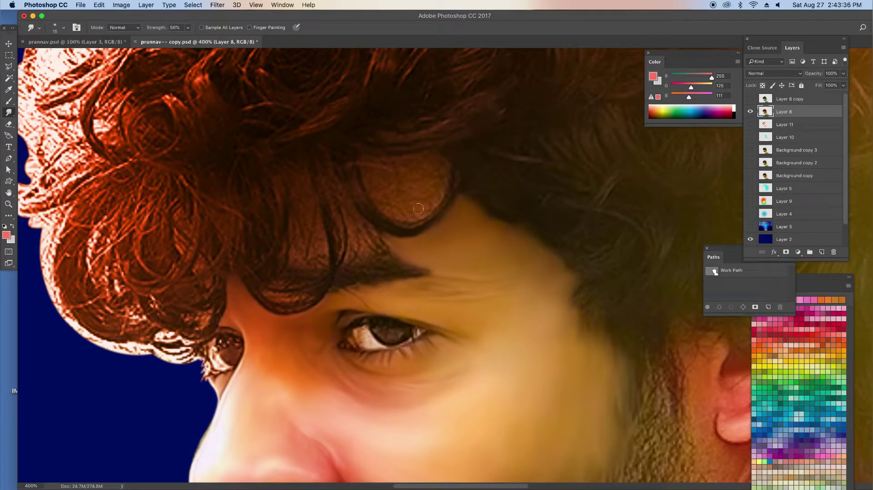
- Smooth the right and lower edges of the forehead hair lock with the Smudge tool
{"action": "key", "text": "bracketright"}
{"action": "left_click_drag", "start_coordinate": [445, 171], "coordinate": [443, 146]}
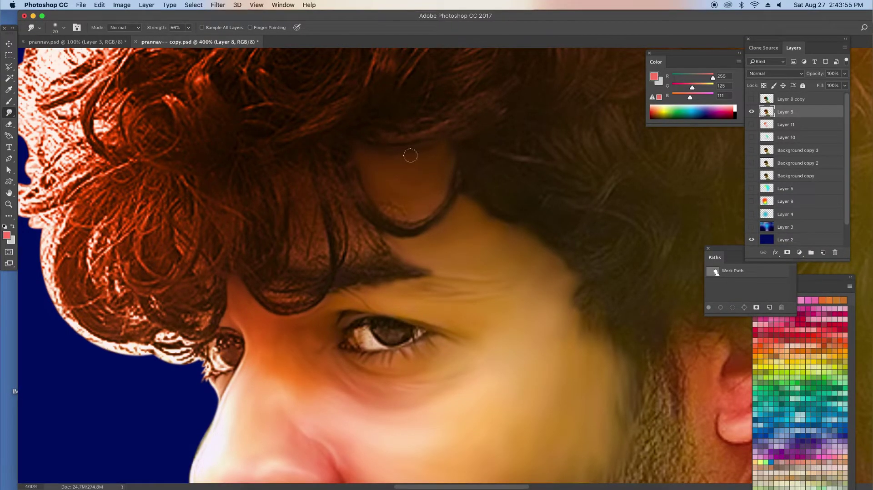
{"action": "key", "text": "bracketleft"}
{"action": "key", "text": "bracketleft"}
{"action": "left_click_drag", "start_coordinate": [410, 155], "coordinate": [400, 214]}
- Smudge a new dark hair lock onto the forehead and pull its strands down toward the eyebrow
{"action": "key", "text": "bracketright"}
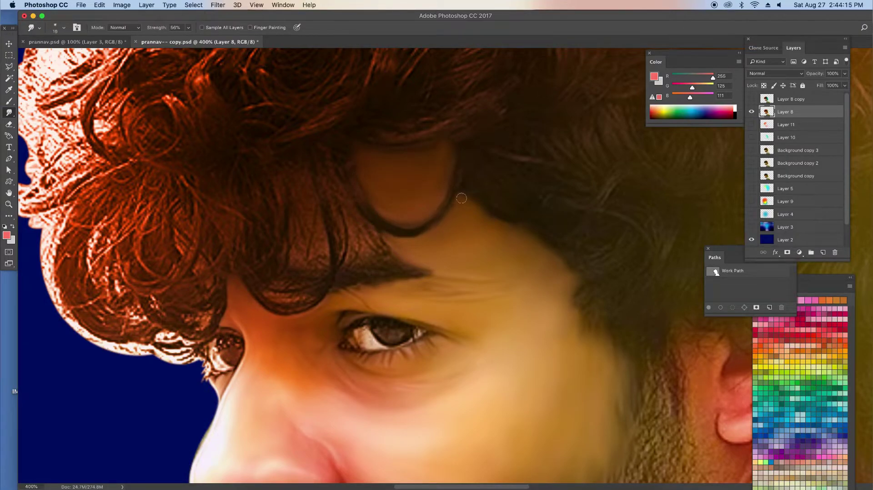
{"action": "key", "text": "bracketright"}
{"action": "mouse_move", "coordinate": [320, 241]}
{"action": "left_mouse_down"}
{"action": "mouse_move", "coordinate": [325, 263]}
{"action": "mouse_move", "coordinate": [288, 181]}
{"action": "mouse_move", "coordinate": [298, 218]}
{"action": "left_mouse_up"}
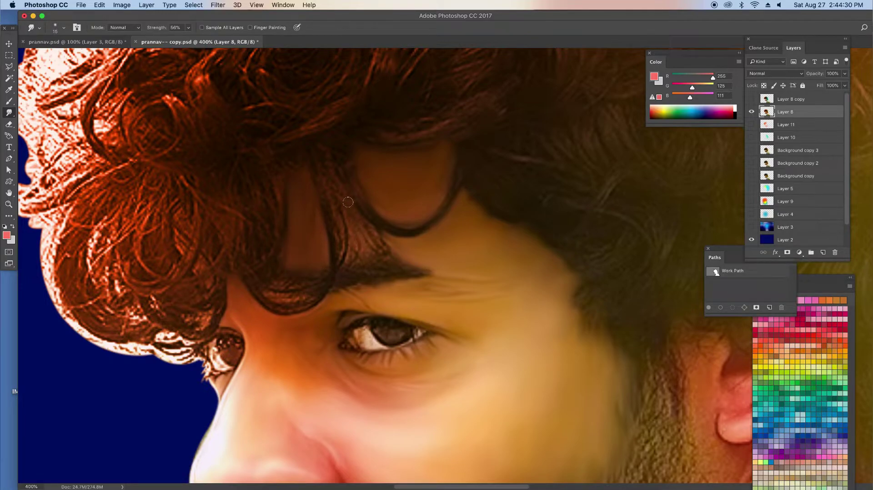
{"action": "key", "text": "bracketright"}
{"action": "left_click_drag", "start_coordinate": [348, 202], "coordinate": [383, 260]}
{"action": "key", "text": "bracketleft"}
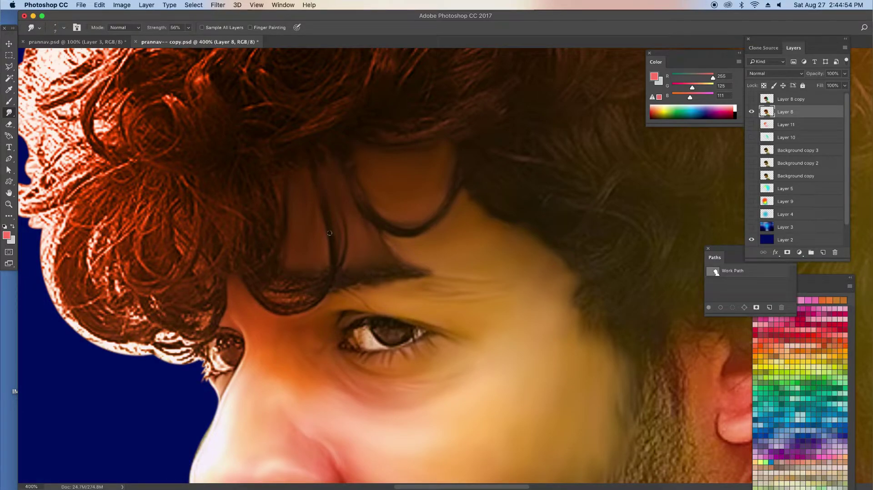
{"action": "key", "text": "shift+bracketleft"}
{"action": "key", "text": "bracketleft"}
{"action": "key", "text": "bracketleft"}
{"action": "key", "text": "bracketleft"}
{"action": "key", "text": "bracketright"}
{"action": "key", "text": "h"}
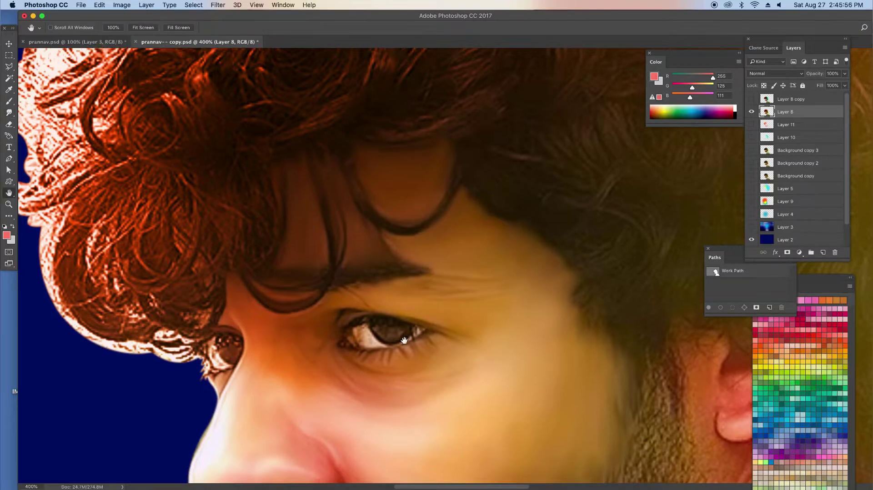
{"action": "scroll", "coordinate": [396, 288], "scroll_direction": "down", "scroll_amount": 5}
- Smudge the shadow above the ear into a softer, lighter pinkish tone
{"action": "scroll", "coordinate": [372, 208], "scroll_direction": "right", "scroll_amount": 7}
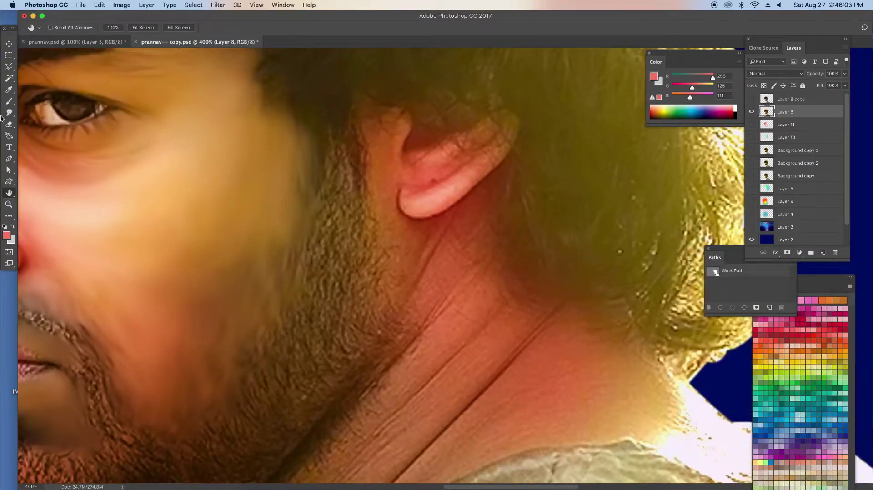
{"action": "left_click", "coordinate": [8, 112]}
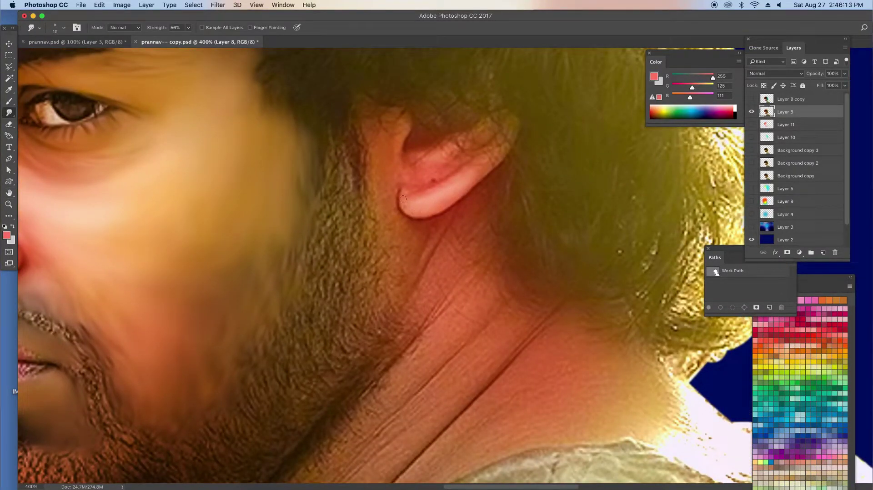
{"action": "key", "text": "bracketright"}
{"action": "key", "text": "bracketright"}
{"action": "key", "text": "bracketright"}
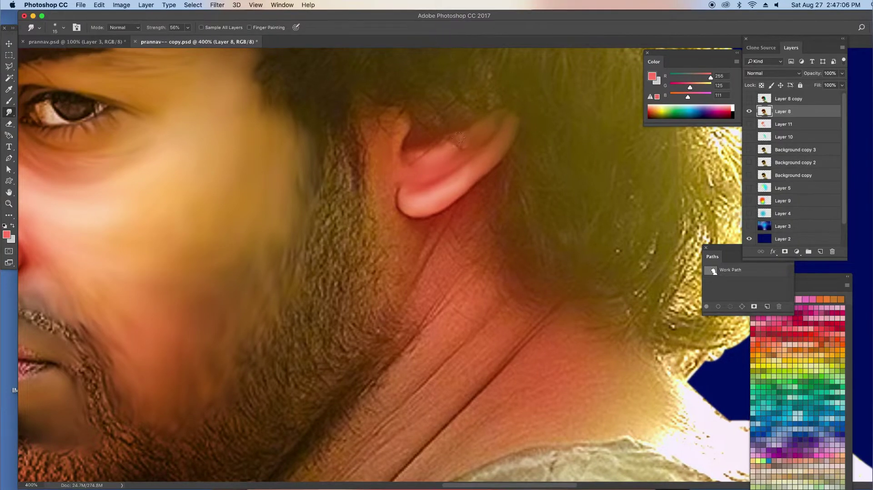
{"action": "key", "text": "bracketright"}
{"action": "left_click_drag", "start_coordinate": [441, 140], "coordinate": [403, 168]}
{"action": "mouse_move", "coordinate": [398, 136]}
{"action": "left_mouse_down"}
{"action": "mouse_move", "coordinate": [397, 106]}
{"action": "mouse_move", "coordinate": [388, 182]}
{"action": "left_mouse_up"}
- Smooth the neck creases just below the ear
{"action": "key", "text": "bracketright"}
{"action": "key", "text": "bracketleft"}
{"action": "key", "text": "bracketleft"}
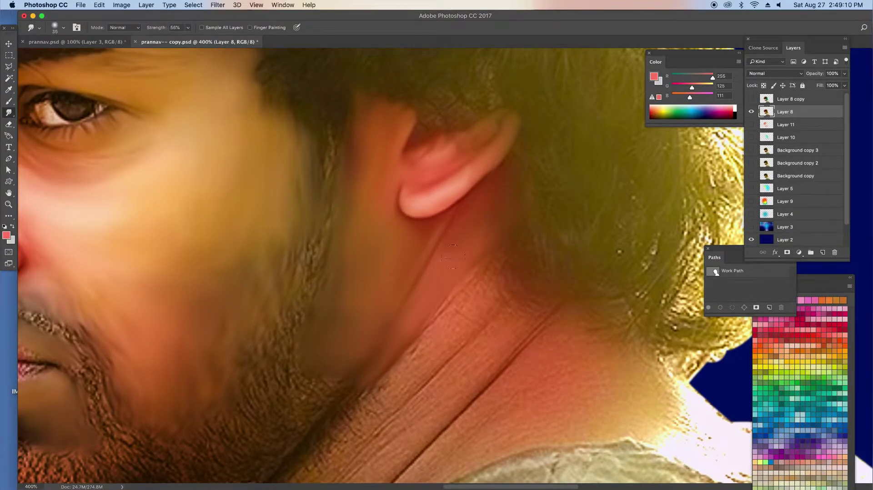
{"action": "key", "text": "bracketleft"}
{"action": "key", "text": "bracketright"}
{"action": "left_click_drag", "start_coordinate": [498, 268], "coordinate": [512, 255]}
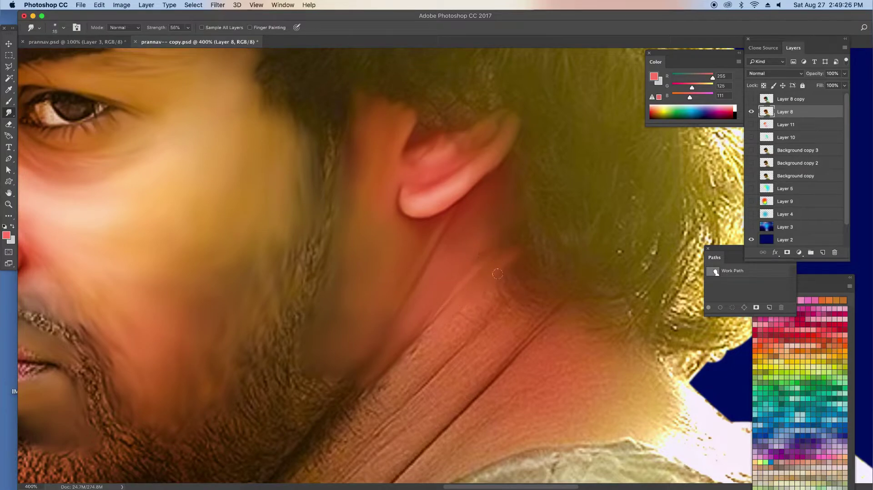
{"action": "left_click_drag", "start_coordinate": [492, 294], "coordinate": [511, 266]}
- Blend the neck skin and creases down toward the shoulder
{"action": "key", "text": "bracketright"}
{"action": "key", "text": "bracketright"}
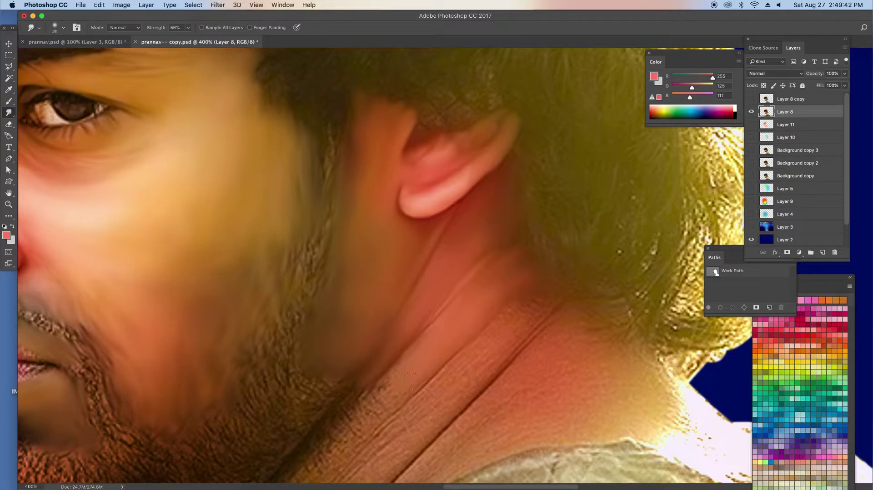
{"action": "key", "text": "bracketleft"}
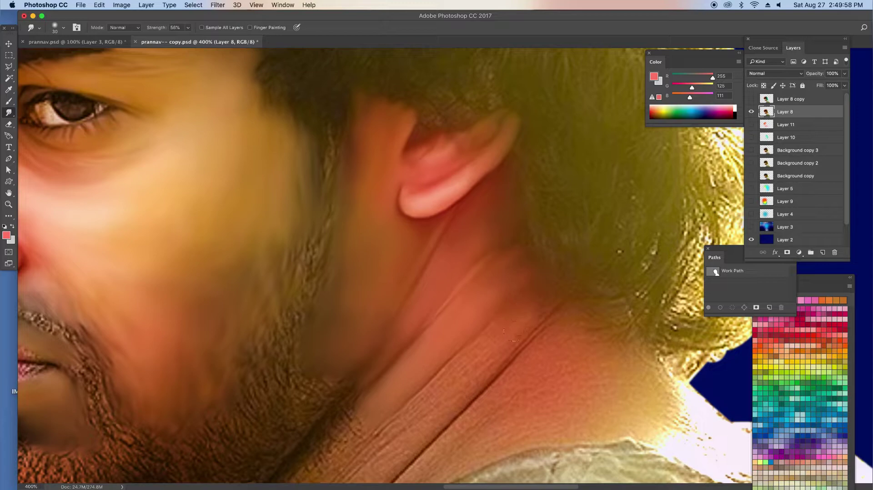
{"action": "left_click_drag", "start_coordinate": [546, 286], "coordinate": [468, 374]}
{"action": "left_click_drag", "start_coordinate": [408, 425], "coordinate": [454, 374]}
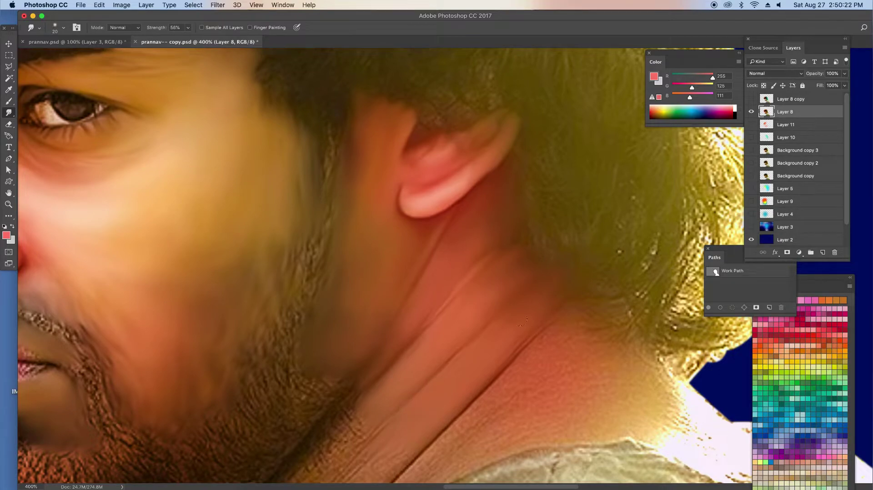
{"action": "key", "text": "bracketright"}
{"action": "left_click_drag", "start_coordinate": [539, 374], "coordinate": [562, 417]}
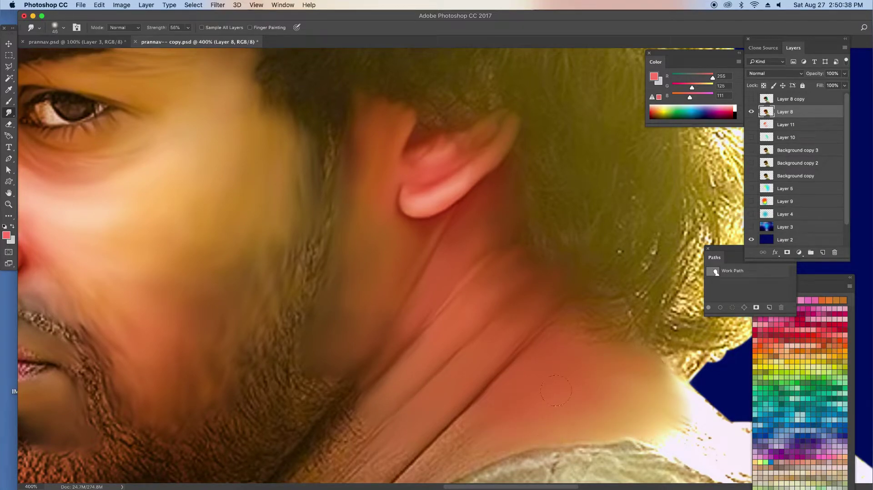
{"action": "key", "text": "bracketleft"}
{"action": "scroll", "coordinate": [580, 336], "scroll_direction": "down", "scroll_amount": 5}
- Smooth the neck-shirt edge, the hair edge above the neck and the neck shadow
{"action": "scroll", "coordinate": [546, 281], "scroll_direction": "down", "scroll_amount": 5}
{"action": "key", "text": "bracketleft"}
{"action": "key", "text": "bracketleft"}
{"action": "key", "text": "bracketleft"}
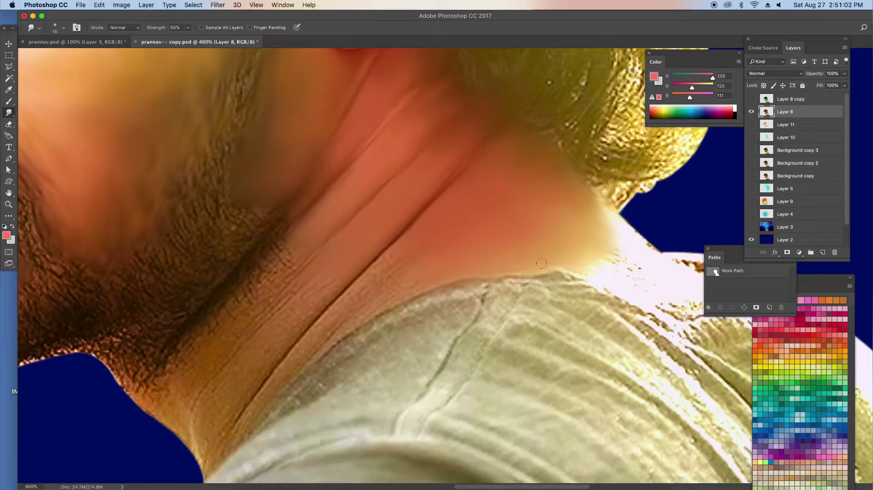
{"action": "left_click_drag", "start_coordinate": [559, 261], "coordinate": [593, 202]}
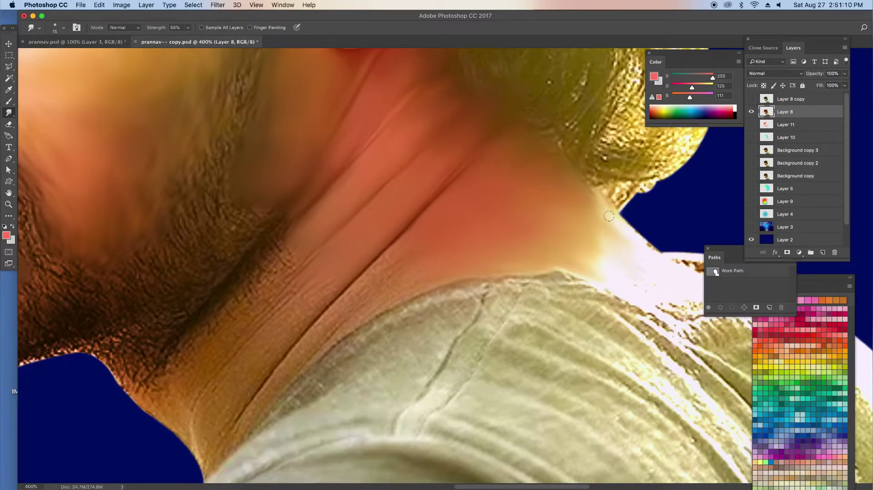
{"action": "key", "text": "bracketright"}
{"action": "key", "text": "bracketright"}
{"action": "key", "text": "bracketleft"}
{"action": "key", "text": "bracketleft"}
{"action": "key", "text": "bracketleft"}
{"action": "left_click", "coordinate": [766, 150], "text": "ctrl"}
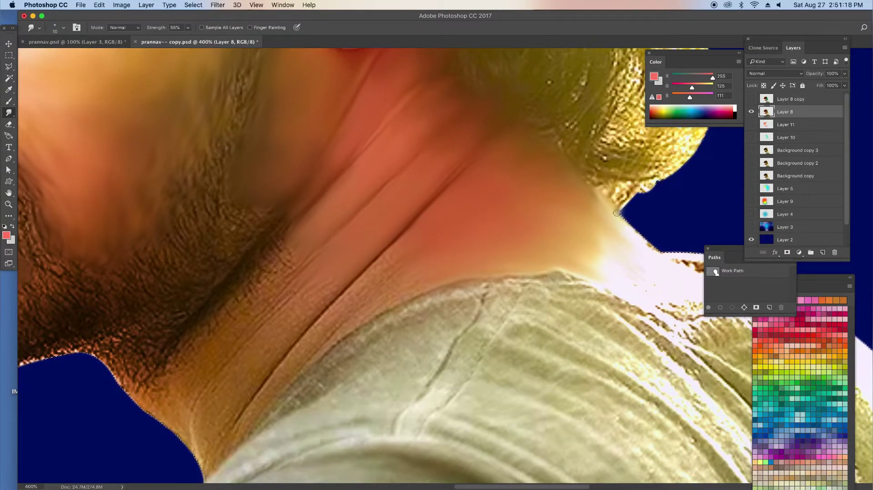
{"action": "left_click_drag", "start_coordinate": [655, 184], "coordinate": [624, 223]}
{"action": "key", "text": "bracketright"}
{"action": "key", "text": "bracketright"}
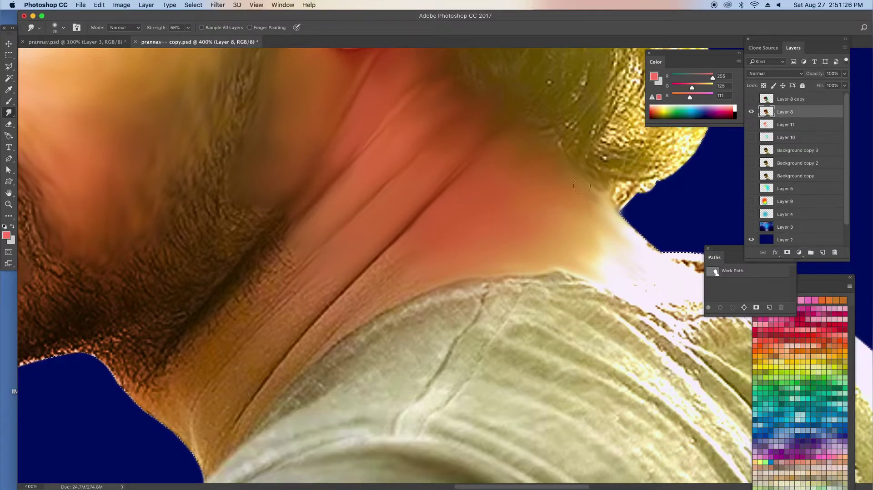
{"action": "left_click_drag", "start_coordinate": [598, 184], "coordinate": [613, 222]}
- Smooth the bright edge of the neck with a larger smudge brush
{"action": "key", "text": "bracketright"}
{"action": "key", "text": "bracketright"}
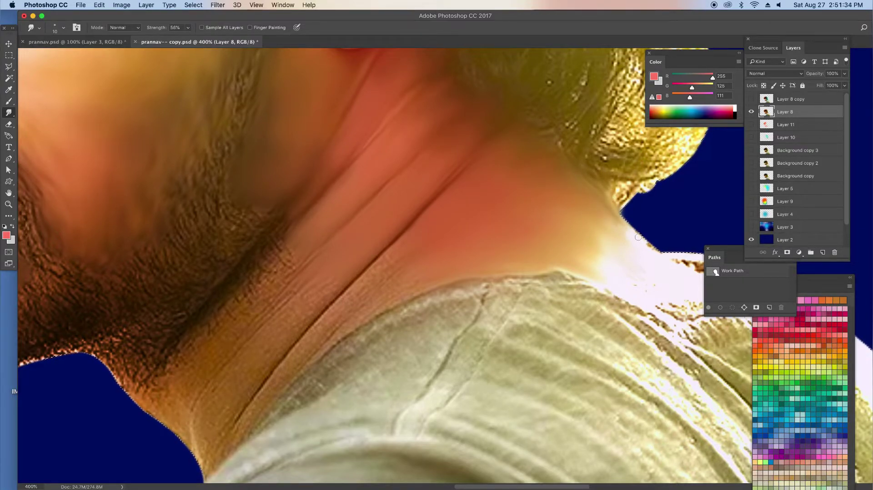
{"action": "key", "text": "bracketright"}
{"action": "key", "text": "bracketright"}
{"action": "key", "text": "bracketright"}
{"action": "mouse_move", "coordinate": [623, 259]}
{"action": "left_mouse_down"}
{"action": "mouse_move", "coordinate": [643, 272]}
{"action": "mouse_move", "coordinate": [632, 289]}
{"action": "mouse_move", "coordinate": [616, 244]}
{"action": "mouse_move", "coordinate": [632, 287]}
{"action": "left_mouse_up"}
{"action": "key", "text": "bracketleft"}
{"action": "key", "text": "bracketleft"}
{"action": "key", "text": "bracketleft"}
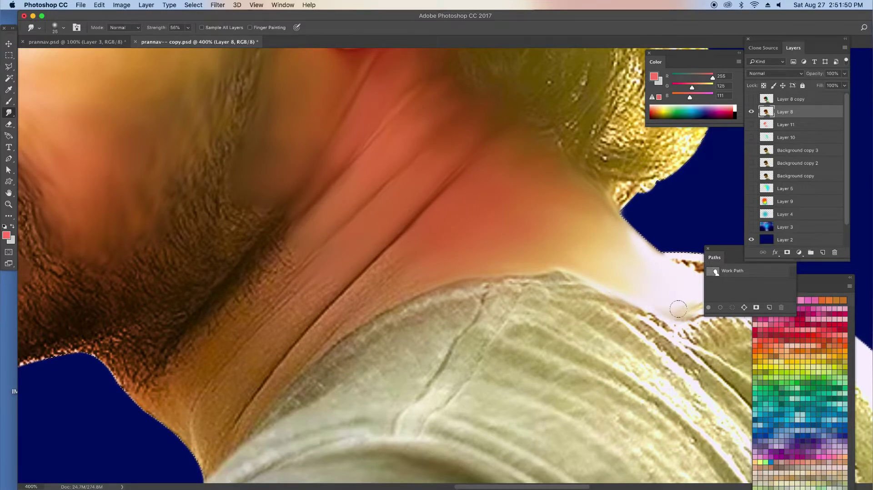
{"action": "key", "text": "bracketright"}
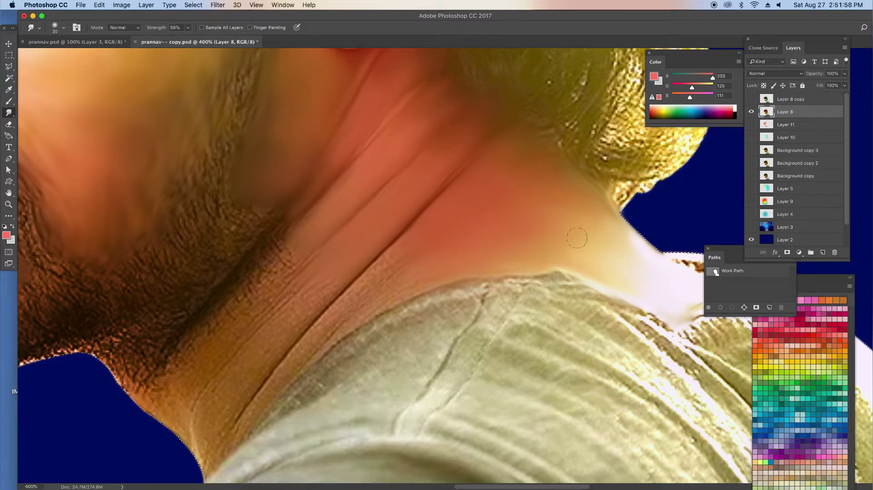
{"action": "key", "text": "bracketleft"}
{"action": "key", "text": "bracketleft"}
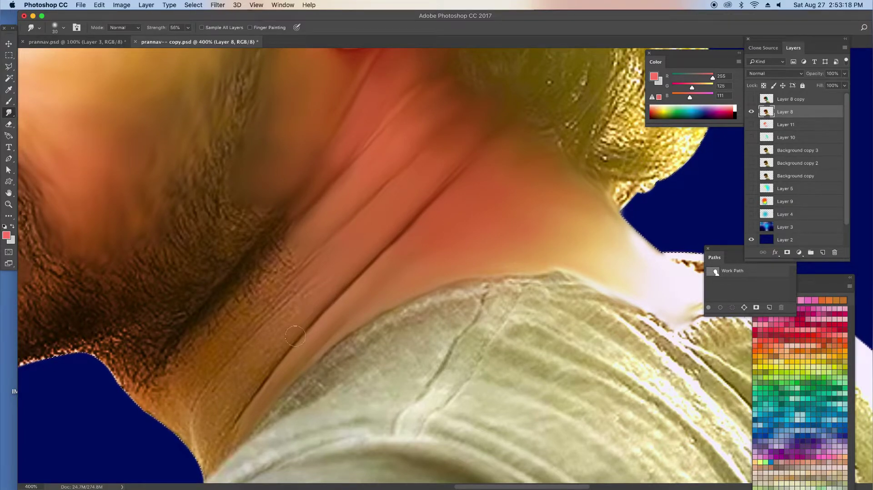
{"action": "key", "text": "bracketright"}
- Soften the beard-shadow edge along the neck and the jaw and chin outlines
{"action": "mouse_move", "coordinate": [307, 268]}
{"action": "left_mouse_down"}
{"action": "mouse_move", "coordinate": [264, 282]}
{"action": "mouse_move", "coordinate": [214, 336]}
{"action": "left_mouse_up"}
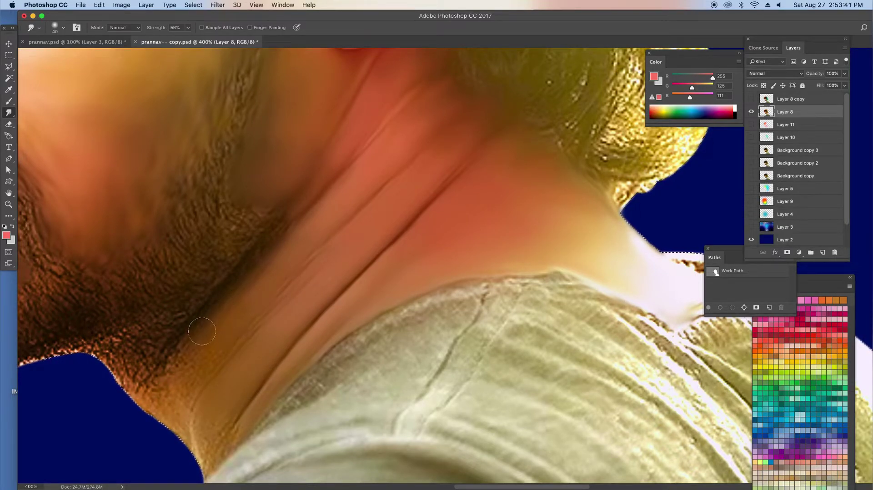
{"action": "key", "text": "bracketleft"}
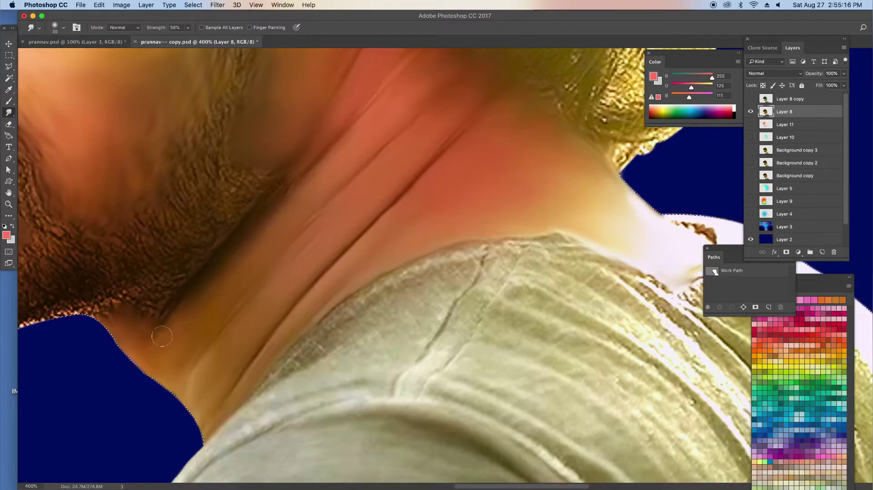
{"action": "left_click_drag", "start_coordinate": [272, 187], "coordinate": [175, 257]}
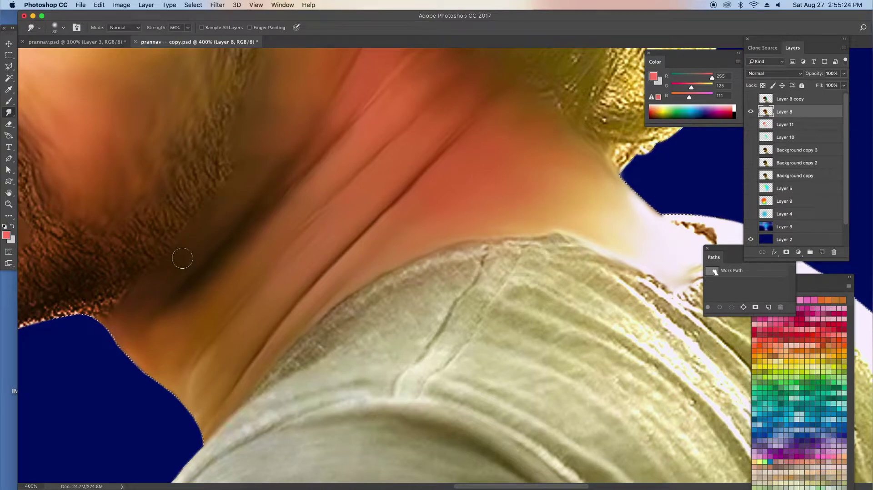
{"action": "left_click_drag", "start_coordinate": [279, 189], "coordinate": [197, 285]}
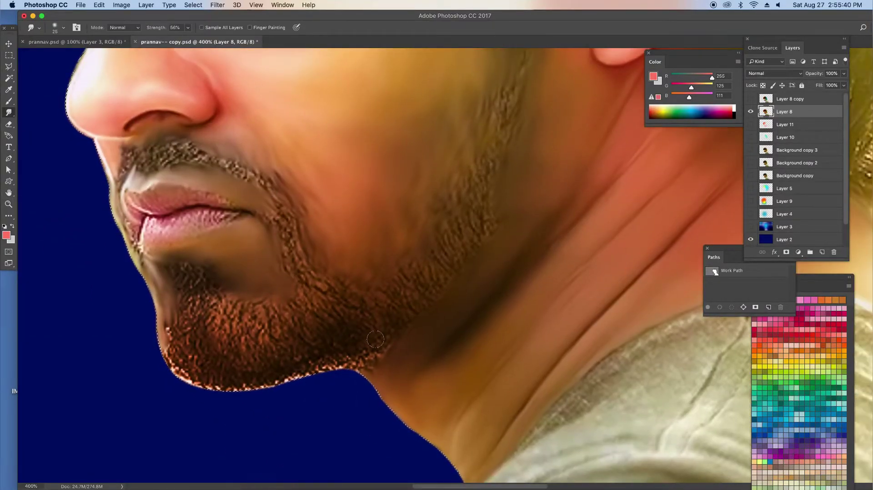
{"action": "left_click_drag", "start_coordinate": [364, 366], "coordinate": [346, 371]}
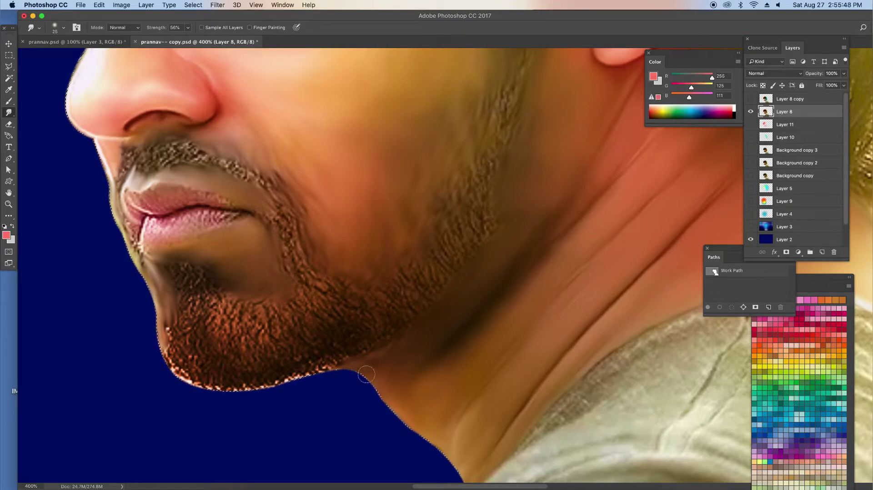
{"action": "left_click_drag", "start_coordinate": [164, 332], "coordinate": [161, 364]}
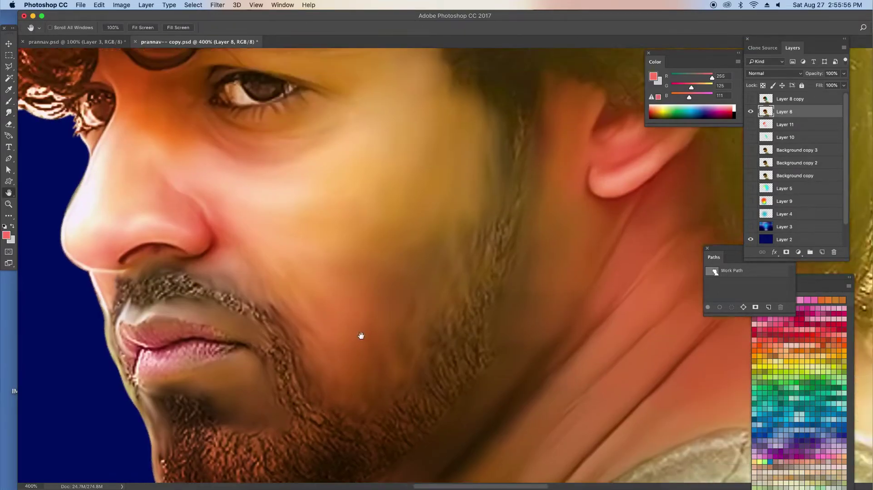
- Smudge the hair edge over the top of the ear, then zoom in on the nose and chin
{"action": "scroll", "coordinate": [361, 335], "scroll_direction": "up", "scroll_amount": 10}
{"action": "scroll", "coordinate": [409, 267], "scroll_direction": "right", "scroll_amount": 6}
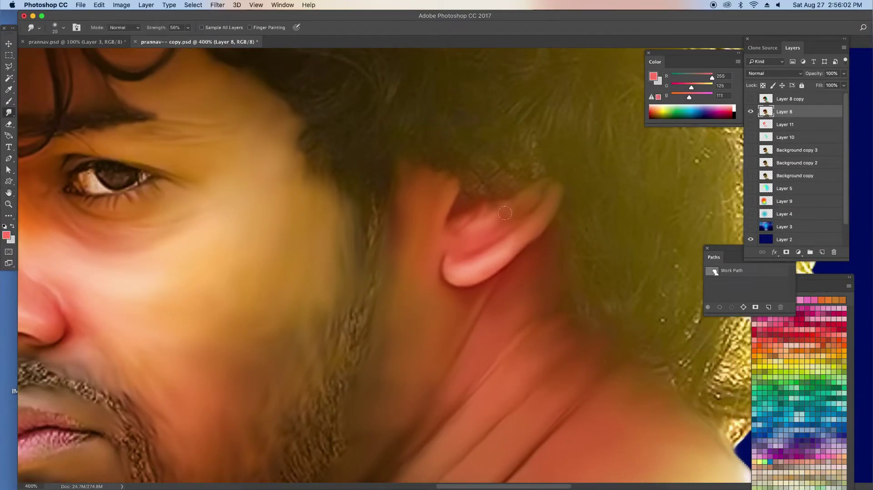
{"action": "key", "text": "bracketleft"}
{"action": "key", "text": "bracketleft"}
{"action": "key", "text": "bracketleft"}
{"action": "mouse_move", "coordinate": [503, 216]}
{"action": "left_mouse_down"}
{"action": "mouse_move", "coordinate": [490, 206]}
{"action": "mouse_move", "coordinate": [541, 189]}
{"action": "left_mouse_up"}
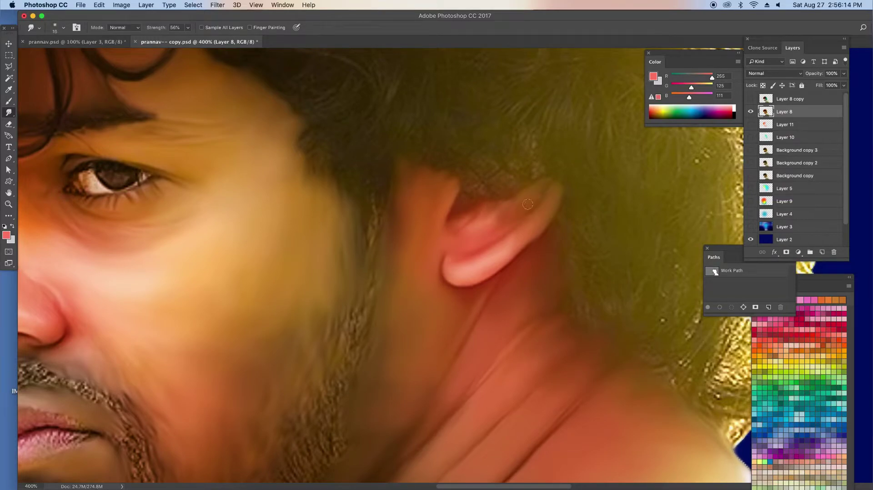
{"action": "key", "text": "bracketright"}
{"action": "key", "text": "bracketright"}
{"action": "scroll", "coordinate": [399, 309], "scroll_direction": "down", "scroll_amount": 5}
{"action": "scroll", "coordinate": [399, 309], "scroll_direction": "left", "scroll_amount": 3}
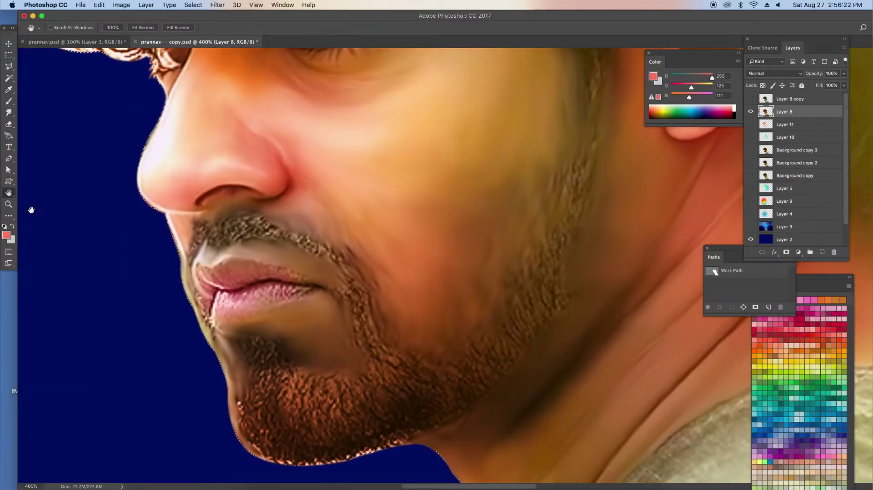
{"action": "key", "text": "z"}
{"action": "left_click", "coordinate": [229, 283]}
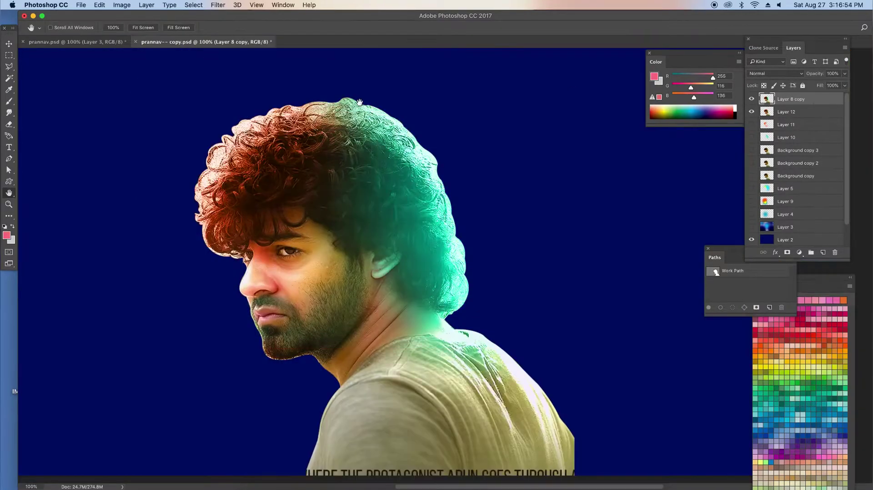
- Apply Oil Paint with Stylization 10, Cleanliness about 7.2, Scale 0.1 and Bristle Detail 0
{"action": "left_click", "coordinate": [219, 5]}
{"action": "left_click", "coordinate": [346, 202]}
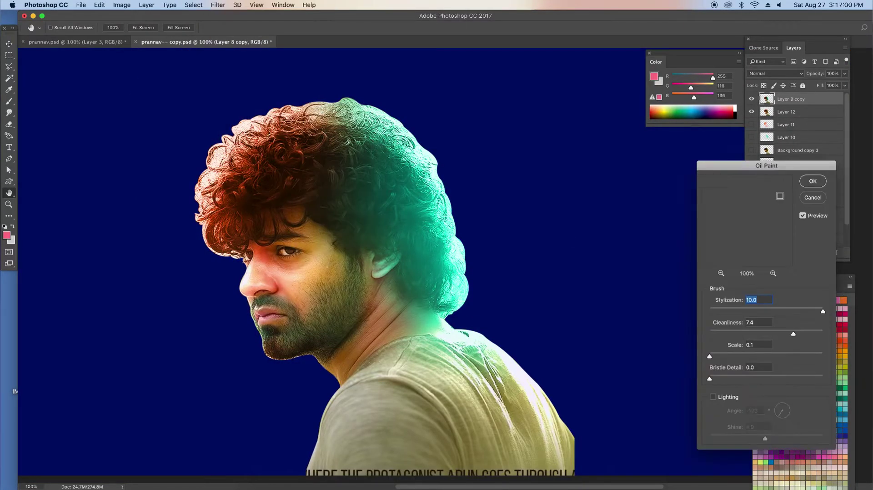
{"action": "mouse_move", "coordinate": [794, 334]}
{"action": "left_mouse_down"}
{"action": "mouse_move", "coordinate": [773, 338]}
{"action": "mouse_move", "coordinate": [786, 335]}
{"action": "left_mouse_up"}
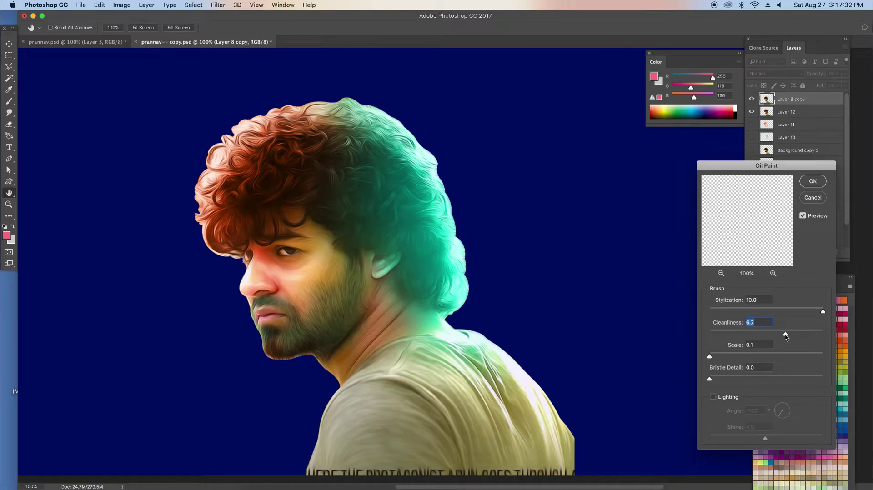
{"action": "left_click_drag", "start_coordinate": [786, 337], "coordinate": [795, 336]}
{"action": "left_click", "coordinate": [814, 182]}
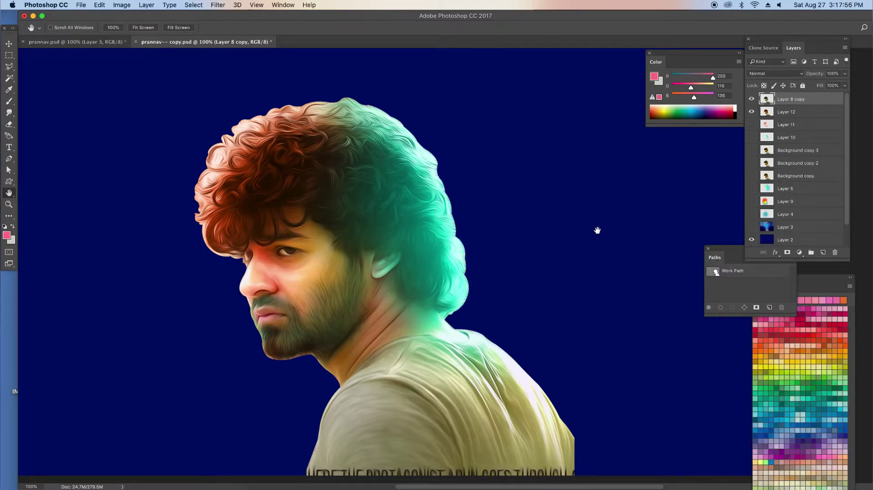
- Zoom the face to 200% and prepare the Smudge tool on Layer 12 for the lips
{"action": "key", "text": "z"}
{"action": "left_click", "coordinate": [243, 283]}
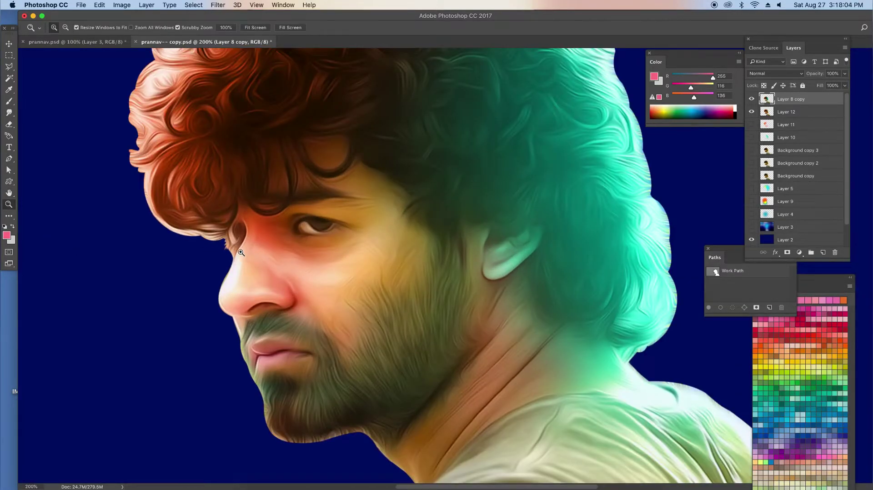
{"action": "left_click", "coordinate": [786, 112]}
{"action": "key", "text": "r"}
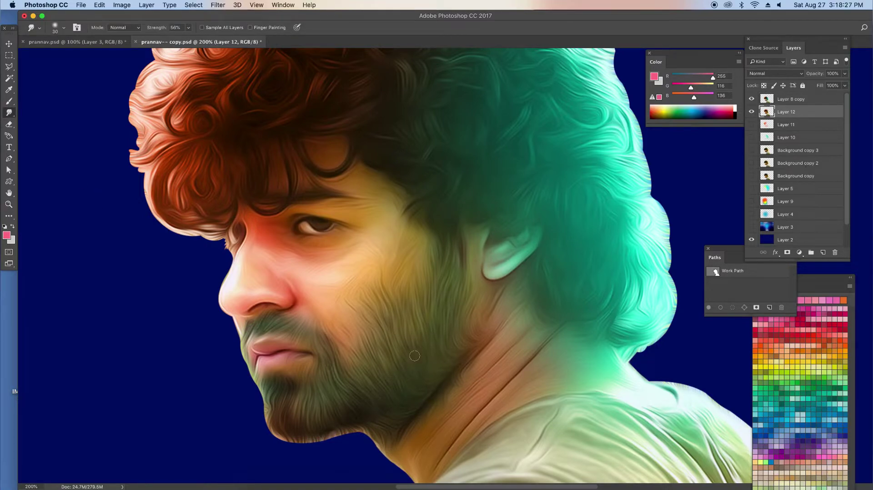
{"action": "key", "text": "bracketright"}
{"action": "key", "text": "bracketright"}
{"action": "key", "text": "bracketright"}
{"action": "key", "text": "bracketleft"}
{"action": "key", "text": "bracketleft"}
{"action": "key", "text": "bracketleft"}
{"action": "key", "text": "bracketleft"}
{"action": "key", "text": "bracketleft"}
- Select Layer 8 copy and set the brush size to 45
{"action": "key", "text": "alt+bracketright"}
{"action": "left_click", "coordinate": [56, 28]}
{"action": "double_click", "coordinate": [64, 191]}
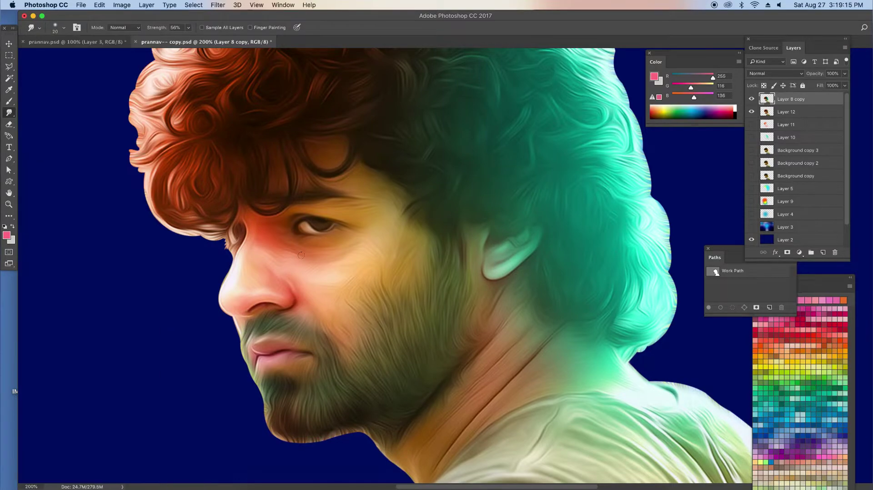
{"action": "left_click", "coordinate": [56, 28]}
{"action": "double_click", "coordinate": [64, 89]}
- Erase the oil paint over both eyes and the nose tip to reveal sharper detail
{"action": "key", "text": "e"}
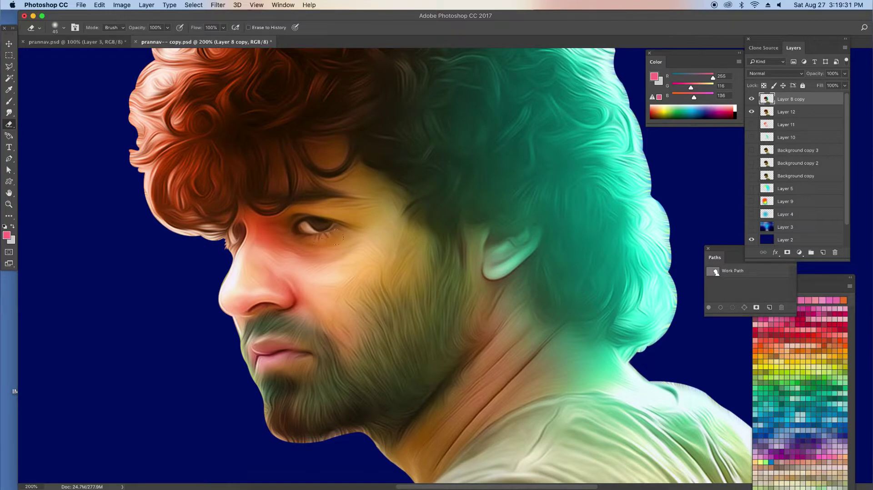
{"action": "left_click_drag", "start_coordinate": [335, 234], "coordinate": [305, 226]}
{"action": "left_click_drag", "start_coordinate": [241, 234], "coordinate": [229, 251]}
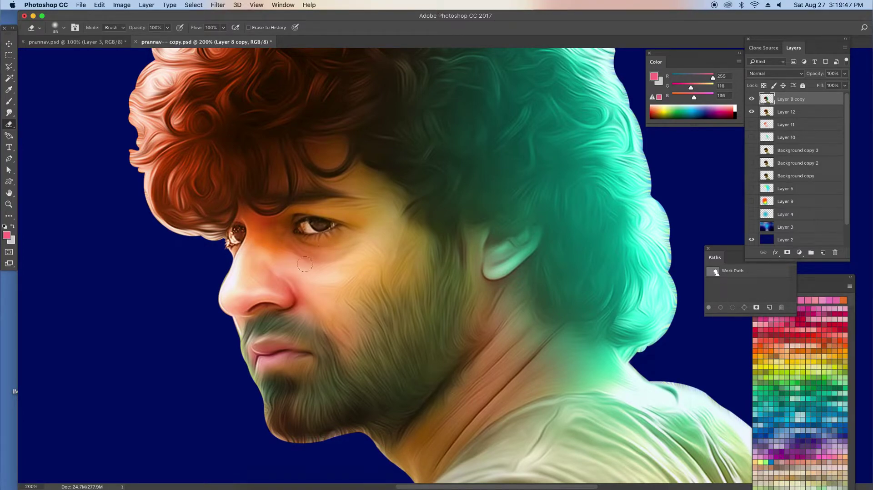
{"action": "left_click_drag", "start_coordinate": [224, 287], "coordinate": [245, 308]}
- Lower eraser opacity to about 12% and lightly fade the painted cheek
{"action": "key", "text": "bracketleft"}
{"action": "key", "text": "bracketleft"}
{"action": "key", "text": "bracketleft"}
{"action": "key", "text": "bracketright"}
{"action": "key", "text": "bracketright"}
{"action": "key", "text": "bracketright"}
{"action": "key", "text": "bracketright"}
- Bring the neck into view and soften the crease along it with the eraser
{"action": "key", "text": "bracketright"}
{"action": "key", "text": "bracketright"}
{"action": "key", "text": "5"}
{"action": "left_click", "coordinate": [168, 30]}
{"action": "key", "text": "2"}
{"action": "key", "text": "8"}
{"action": "key", "text": "bracketleft"}
{"action": "key", "text": "bracketright"}
{"action": "key", "text": "1"}
{"action": "key", "text": "2"}
{"action": "left_click_drag", "start_coordinate": [378, 283], "coordinate": [361, 285]}
{"action": "key", "text": "bracketleft"}
{"action": "key", "text": "bracketleft"}
{"action": "key", "text": "bracketleft"}
{"action": "key", "text": "bracketright"}
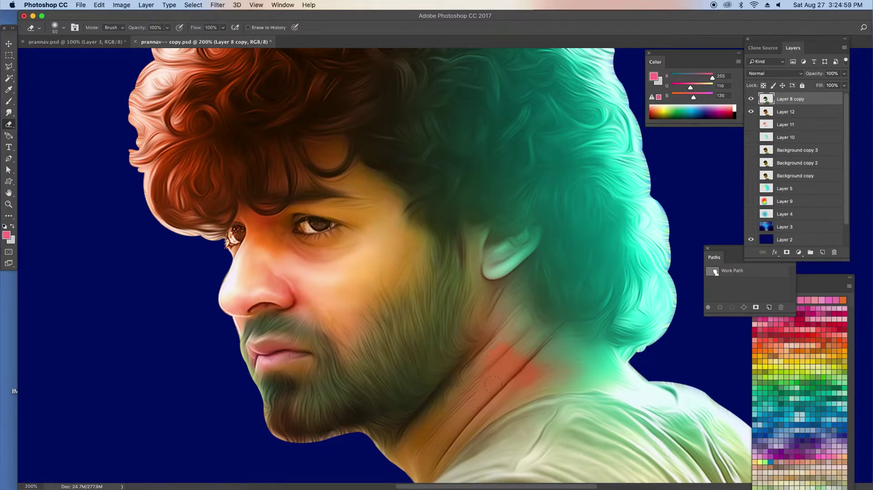
{"action": "key", "text": "h"}
{"action": "left_click_drag", "start_coordinate": [470, 413], "coordinate": [365, 286]}
{"action": "key", "text": "e"}
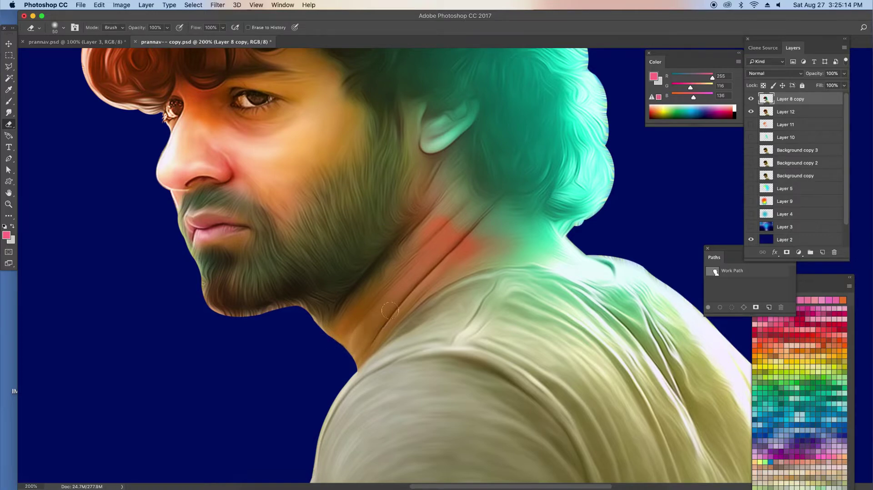
{"action": "left_click_drag", "start_coordinate": [389, 311], "coordinate": [436, 271]}
- Fade the earlobe and hair strands over the ear at 23% and 11% eraser opacity
{"action": "key", "text": "bracketright"}
{"action": "key", "text": "2"}
{"action": "key", "text": "3"}
{"action": "left_click_drag", "start_coordinate": [431, 142], "coordinate": [448, 134]}
{"action": "key", "text": "bracketleft"}
{"action": "key", "text": "bracketleft"}
{"action": "key", "text": "bracketleft"}
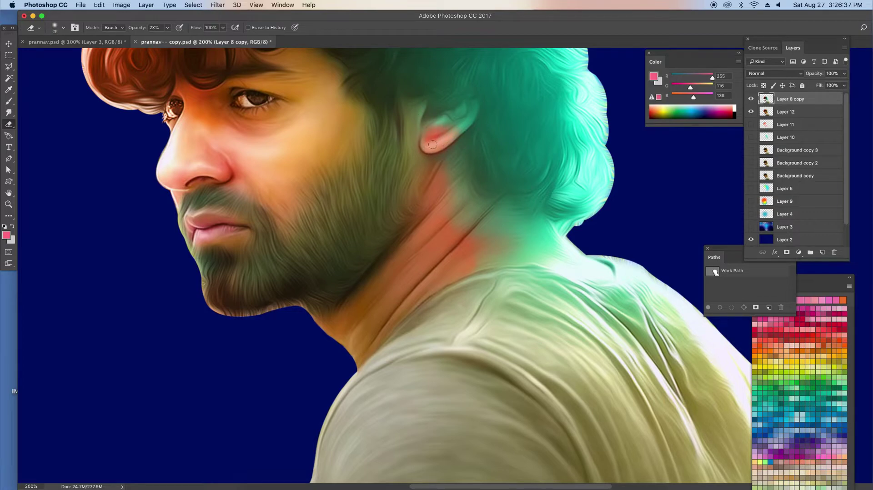
{"action": "key", "text": "bracketright"}
{"action": "key", "text": "1"}
{"action": "key", "text": "1"}
{"action": "key", "text": "bracketleft"}
{"action": "left_click_drag", "start_coordinate": [428, 117], "coordinate": [407, 114]}
{"action": "key", "text": "]"}
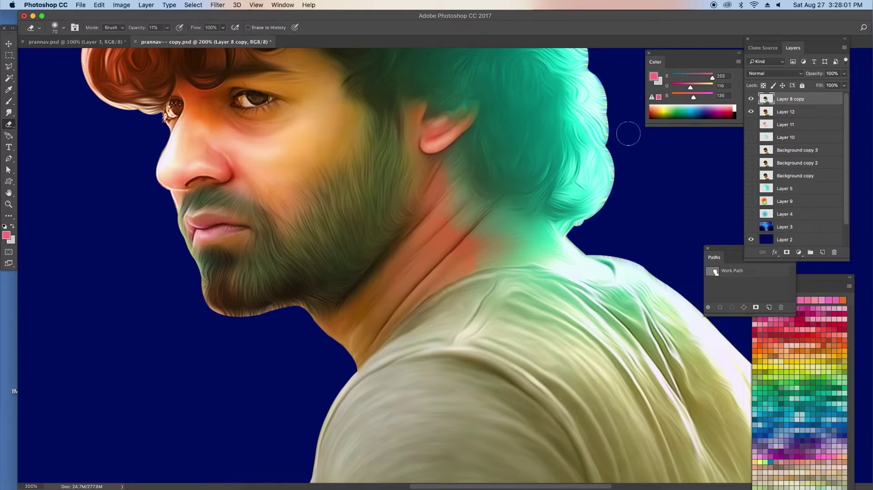
- Hide Layer 8 copy and Layer 12 and show the Background copy photo for comparison
{"action": "left_click", "coordinate": [751, 99]}
{"action": "left_click", "coordinate": [750, 111]}
{"action": "left_click", "coordinate": [751, 176]}
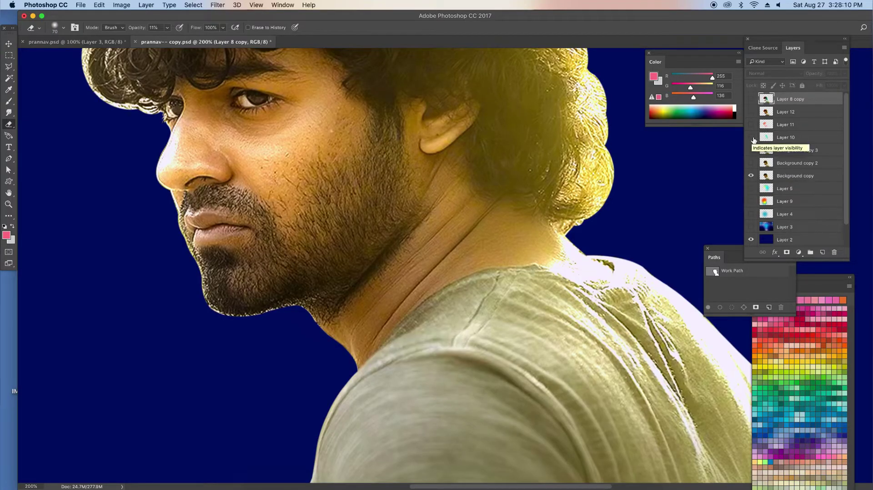
- Show Layer 12 and Layer 8 copy again and erase the neck softly at varying sizes
{"action": "left_click", "coordinate": [750, 111]}
{"action": "left_click", "coordinate": [751, 99]}
{"action": "key", "text": "bracketleft"}
{"action": "key", "text": "bracketleft"}
{"action": "key", "text": "bracketleft"}
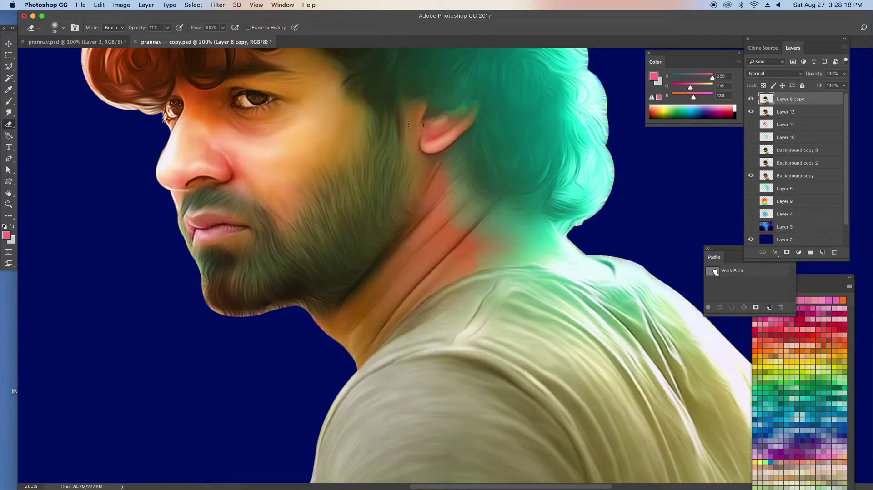
{"action": "key", "text": "bracketleft"}
{"action": "key", "text": "bracketright"}
{"action": "key", "text": "bracketright"}
{"action": "key", "text": "bracketright"}
{"action": "key", "text": "bracketright"}
{"action": "key", "text": "bracketleft"}
{"action": "key", "text": "bracketleft"}
{"action": "key", "text": "bracketleft"}
{"action": "key", "text": "bracketright"}
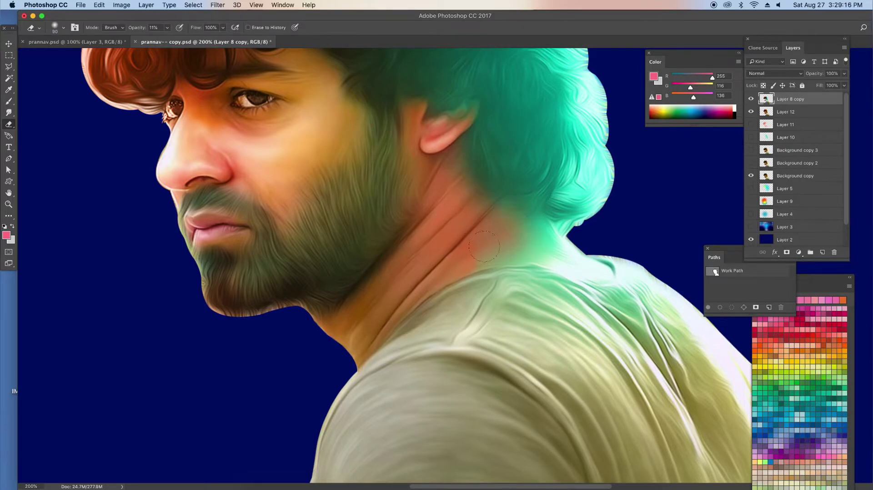
{"action": "key", "text": "bracketleft"}
{"action": "key", "text": "bracketleft"}
{"action": "key", "text": "bracketleft"}
{"action": "key", "text": "bracketright"}
{"action": "key", "text": "bracketright"}
{"action": "key", "text": "bracketright"}
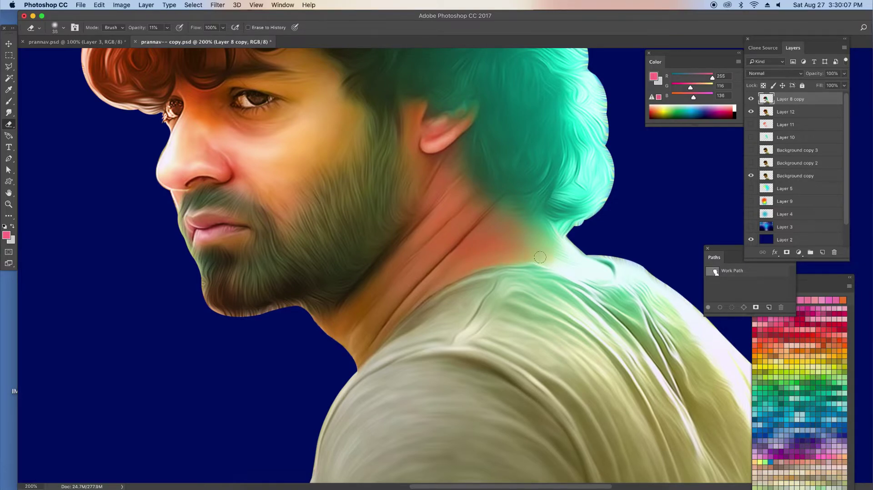
{"action": "key", "text": "bracketright"}
{"action": "key", "text": "bracketright"}
{"action": "key", "text": "bracketright"}
{"action": "key", "text": "bracketright"}
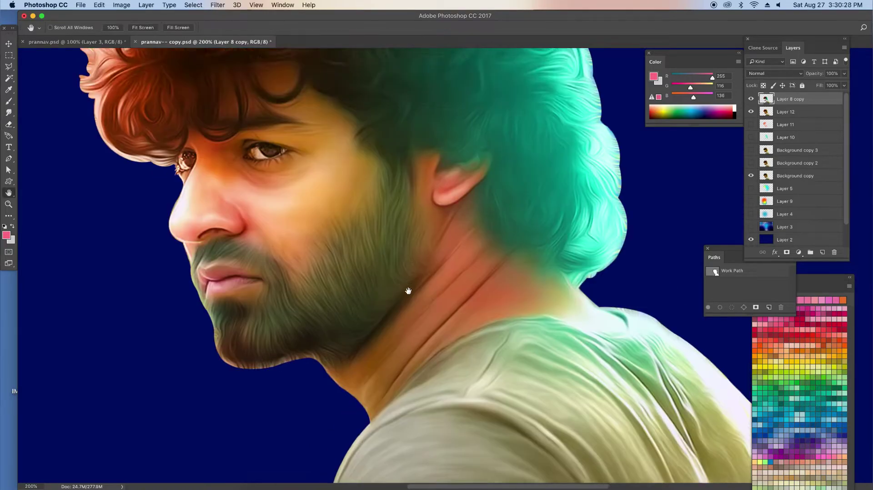
- Pan and zoom to bring the hair and full face into view
{"action": "left_click_drag", "start_coordinate": [491, 241], "coordinate": [470, 302]}
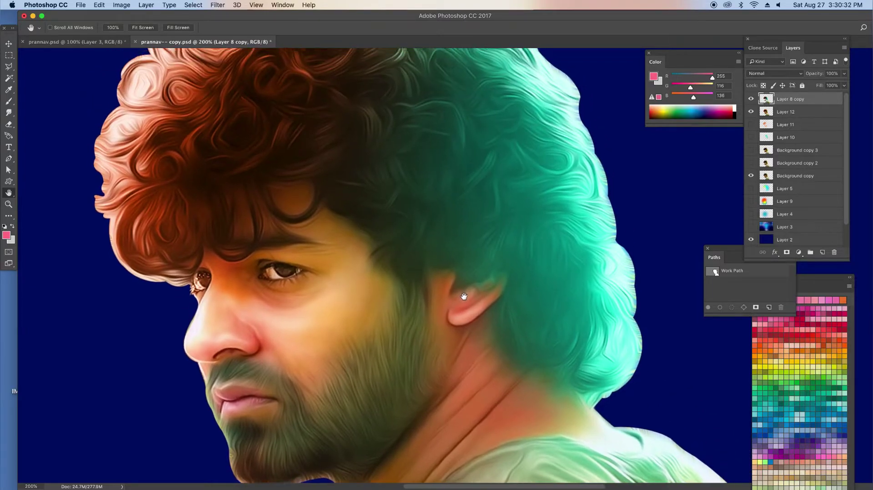
{"action": "scroll", "coordinate": [472, 291], "scroll_direction": "down", "scroll_amount": 2}
{"action": "scroll", "coordinate": [473, 274], "scroll_direction": "down", "scroll_amount": 3}
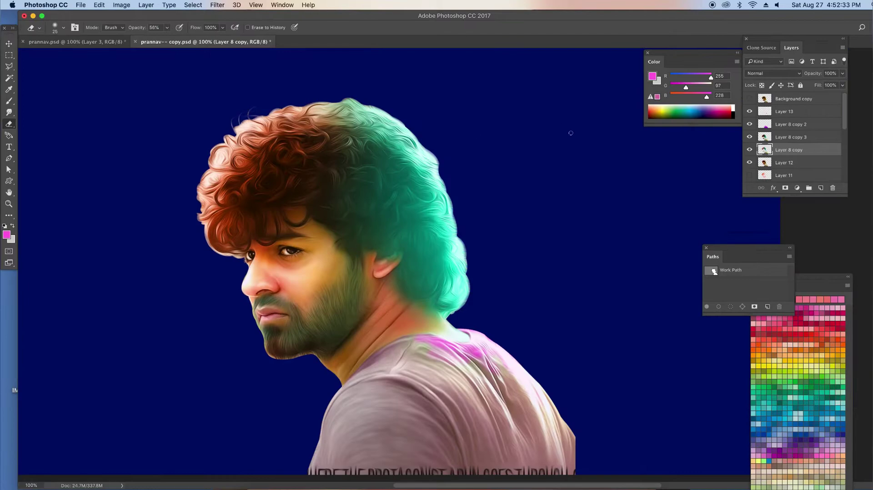
{"action": "scroll", "coordinate": [510, 155], "scroll_direction": "up", "scroll_amount": 2}
{"action": "key", "text": "h"}
{"action": "scroll", "coordinate": [518, 292], "scroll_direction": "up", "scroll_amount": 2}
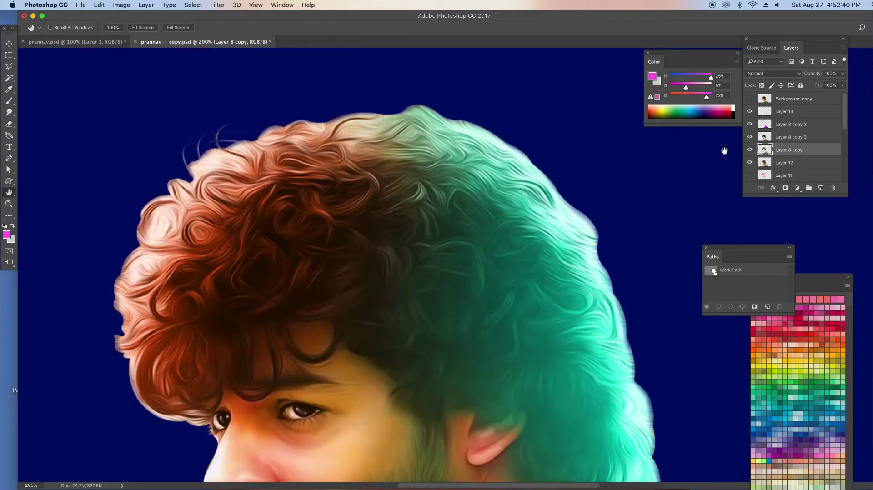
- Smudge along the hair edge and remove a stray thin strand
{"action": "left_click", "coordinate": [9, 112]}
{"action": "left_click_drag", "start_coordinate": [259, 141], "coordinate": [188, 130]}
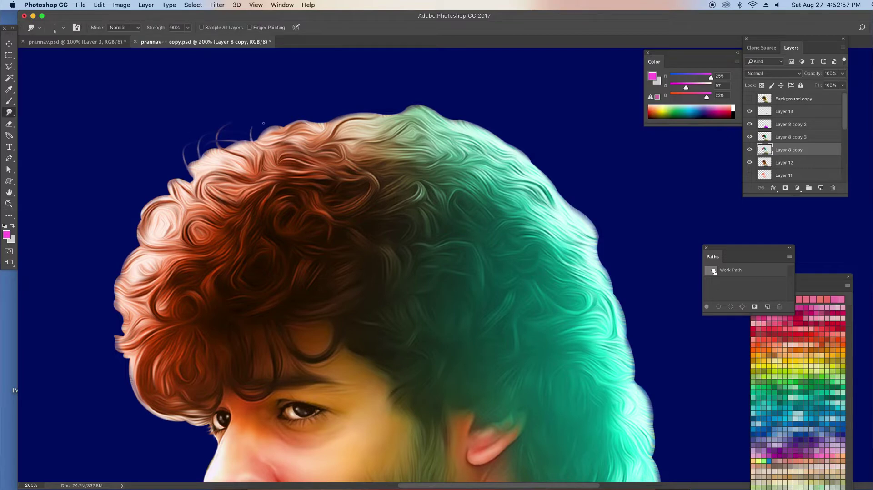
{"action": "left_click_drag", "start_coordinate": [263, 123], "coordinate": [249, 144]}
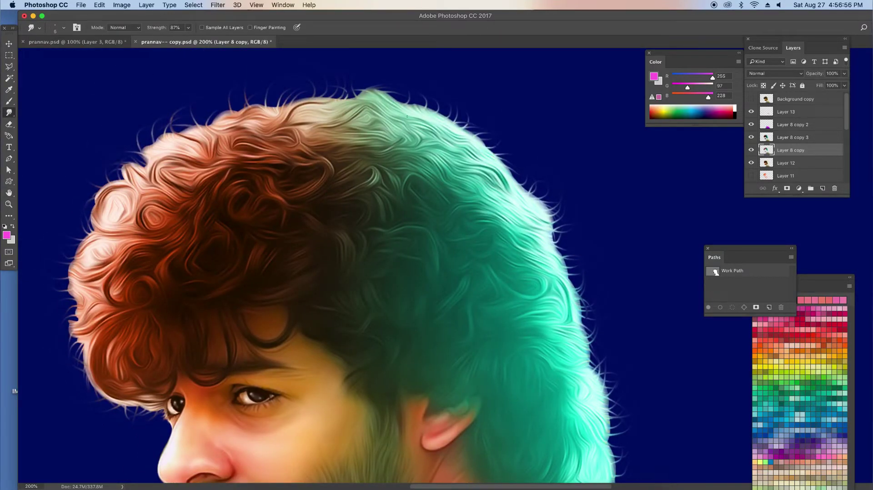
- On Layer 8 copy 3, pull fine hair wisps out from the top and right edges
{"action": "left_click", "coordinate": [802, 138]}
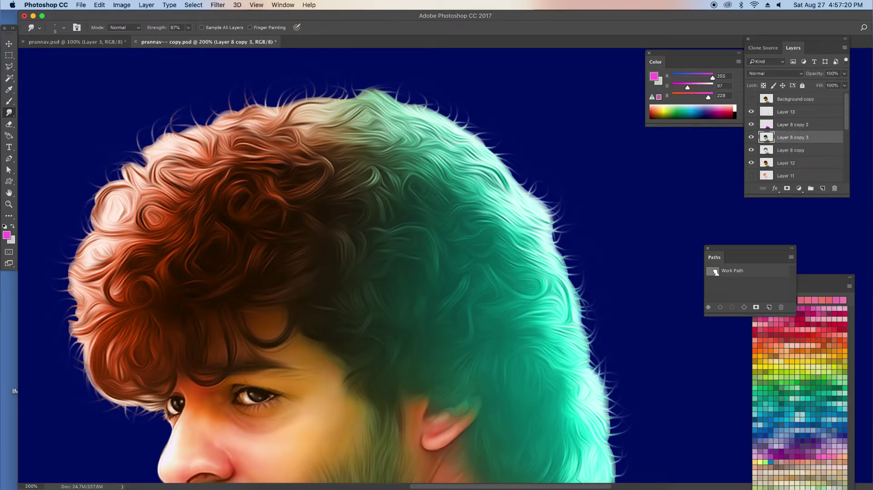
{"action": "left_click_drag", "start_coordinate": [268, 108], "coordinate": [270, 96]}
{"action": "mouse_move", "coordinate": [394, 88]}
{"action": "left_mouse_down"}
{"action": "mouse_move", "coordinate": [437, 114]}
{"action": "mouse_move", "coordinate": [450, 111]}
{"action": "left_mouse_up"}
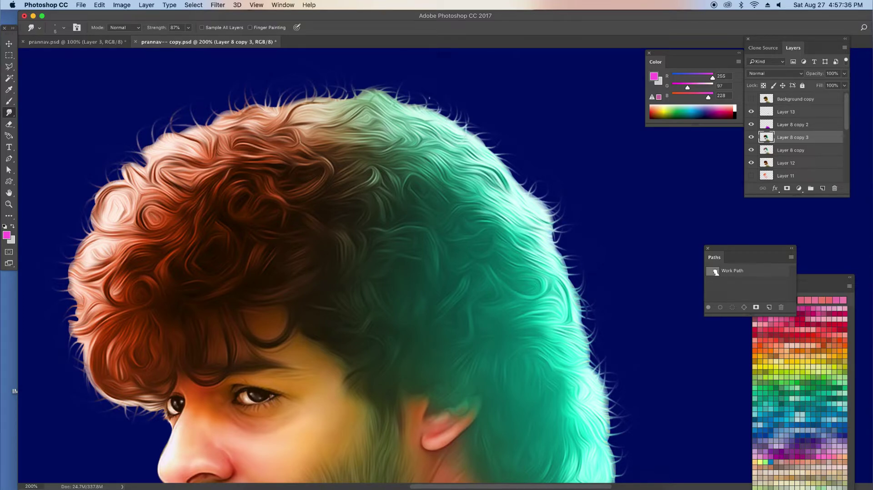
{"action": "mouse_move", "coordinate": [509, 146]}
{"action": "left_mouse_down"}
{"action": "mouse_move", "coordinate": [496, 156]}
{"action": "mouse_move", "coordinate": [498, 180]}
{"action": "mouse_move", "coordinate": [528, 182]}
{"action": "left_mouse_up"}
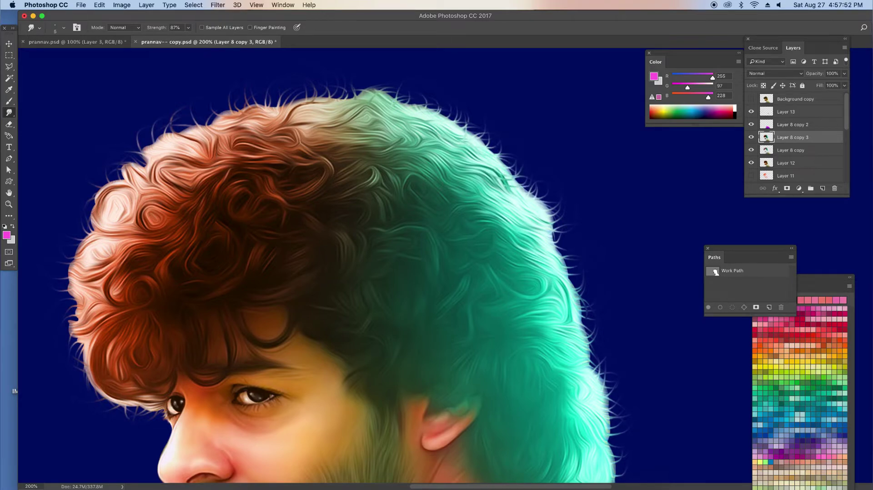
{"action": "left_click", "coordinate": [64, 27]}
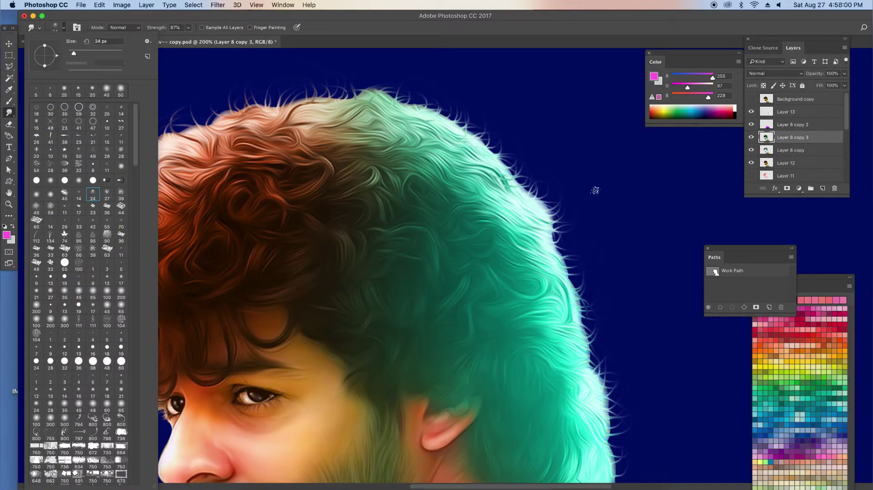
- With a size-10 Smudge brush, pull wisps from the curl tips along the top and upper-right hair edges
{"action": "type", "text": "10"}
{"action": "key", "text": "Return"}
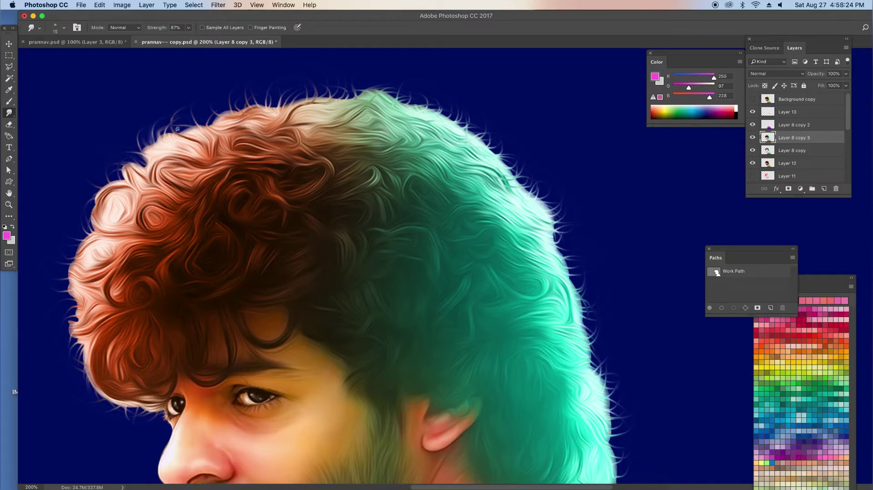
{"action": "mouse_move", "coordinate": [147, 166]}
{"action": "left_mouse_down"}
{"action": "mouse_move", "coordinate": [123, 169]}
{"action": "mouse_move", "coordinate": [95, 197]}
{"action": "mouse_move", "coordinate": [88, 246]}
{"action": "mouse_move", "coordinate": [60, 255]}
{"action": "mouse_move", "coordinate": [51, 304]}
{"action": "mouse_move", "coordinate": [86, 346]}
{"action": "mouse_move", "coordinate": [89, 381]}
{"action": "left_mouse_up"}
{"action": "mouse_move", "coordinate": [113, 408]}
{"action": "left_mouse_down"}
{"action": "mouse_move", "coordinate": [161, 411]}
{"action": "mouse_move", "coordinate": [136, 407]}
{"action": "mouse_move", "coordinate": [161, 424]}
{"action": "left_mouse_up"}
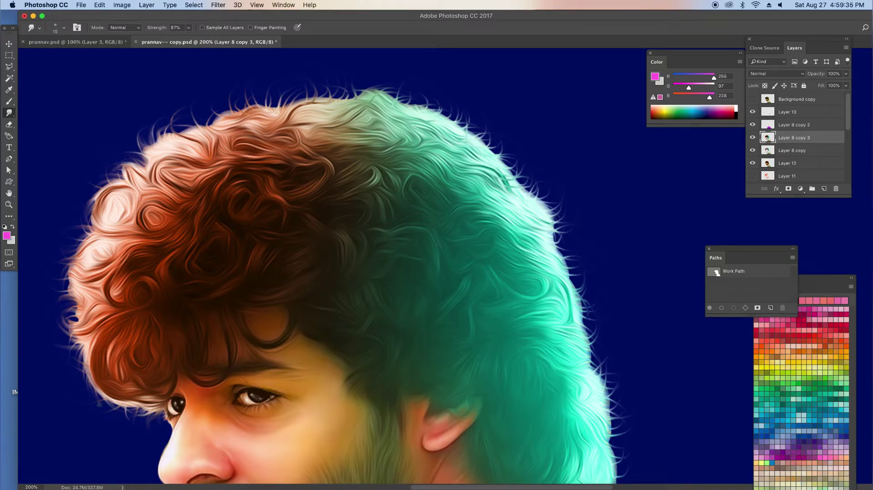
{"action": "mouse_move", "coordinate": [168, 129]}
{"action": "left_mouse_down"}
{"action": "mouse_move", "coordinate": [209, 121]}
{"action": "mouse_move", "coordinate": [209, 109]}
{"action": "mouse_move", "coordinate": [187, 119]}
{"action": "mouse_move", "coordinate": [273, 101]}
{"action": "mouse_move", "coordinate": [266, 89]}
{"action": "mouse_move", "coordinate": [272, 105]}
{"action": "mouse_move", "coordinate": [361, 82]}
{"action": "mouse_move", "coordinate": [352, 96]}
{"action": "mouse_move", "coordinate": [329, 85]}
{"action": "mouse_move", "coordinate": [416, 93]}
{"action": "mouse_move", "coordinate": [359, 95]}
{"action": "left_mouse_up"}
{"action": "mouse_move", "coordinate": [427, 110]}
{"action": "left_mouse_down"}
{"action": "mouse_move", "coordinate": [482, 139]}
{"action": "mouse_move", "coordinate": [450, 109]}
{"action": "mouse_move", "coordinate": [502, 145]}
{"action": "mouse_move", "coordinate": [523, 180]}
{"action": "mouse_move", "coordinate": [554, 201]}
{"action": "mouse_move", "coordinate": [574, 242]}
{"action": "mouse_move", "coordinate": [598, 263]}
{"action": "mouse_move", "coordinate": [575, 248]}
{"action": "mouse_move", "coordinate": [594, 254]}
{"action": "mouse_move", "coordinate": [610, 328]}
{"action": "mouse_move", "coordinate": [601, 301]}
{"action": "mouse_move", "coordinate": [594, 321]}
{"action": "left_mouse_up"}
{"action": "mouse_move", "coordinate": [575, 246]}
{"action": "left_mouse_down"}
{"action": "mouse_move", "coordinate": [599, 349]}
{"action": "mouse_move", "coordinate": [610, 360]}
{"action": "mouse_move", "coordinate": [582, 361]}
{"action": "left_mouse_up"}
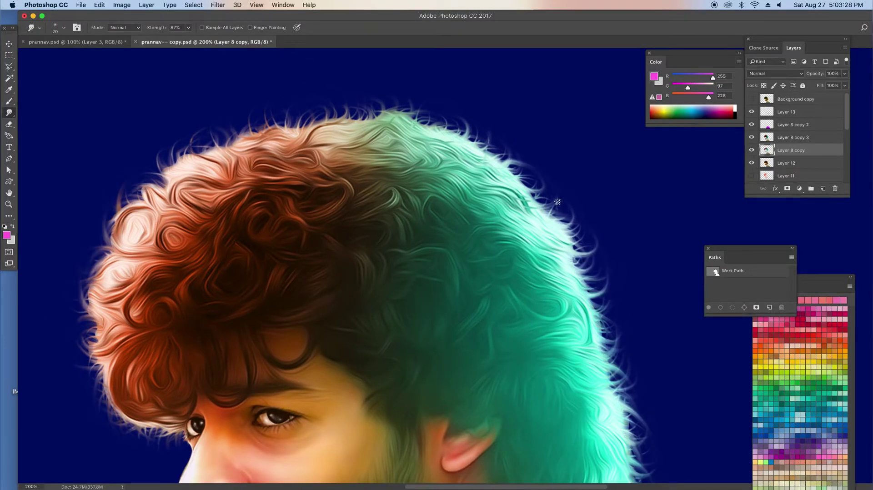
{"action": "mouse_move", "coordinate": [434, 125]}
{"action": "left_mouse_down"}
{"action": "mouse_move", "coordinate": [438, 108]}
{"action": "mouse_move", "coordinate": [391, 92]}
{"action": "left_mouse_up"}
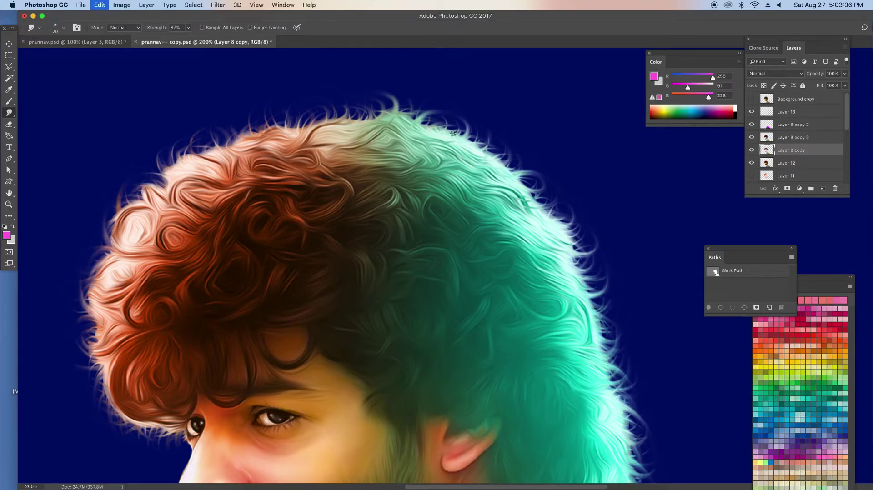
{"action": "mouse_move", "coordinate": [300, 132]}
{"action": "left_mouse_down"}
{"action": "mouse_move", "coordinate": [331, 123]}
{"action": "mouse_move", "coordinate": [248, 125]}
{"action": "mouse_move", "coordinate": [230, 136]}
{"action": "mouse_move", "coordinate": [225, 153]}
{"action": "mouse_move", "coordinate": [148, 174]}
{"action": "mouse_move", "coordinate": [127, 197]}
{"action": "left_mouse_up"}
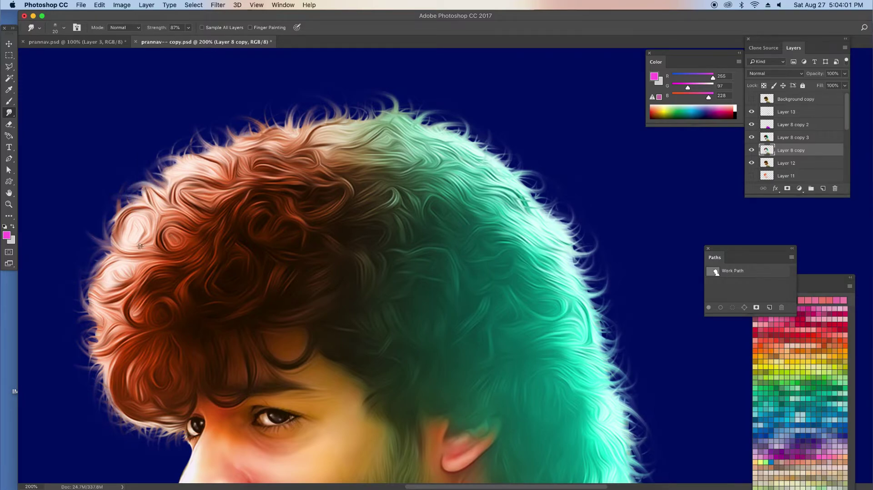
- Zoom out to 100% and pan to review the whole portrait
{"action": "key", "text": "super+1"}
{"action": "key", "text": "h"}
{"action": "left_click_drag", "start_coordinate": [168, 234], "coordinate": [156, 184]}
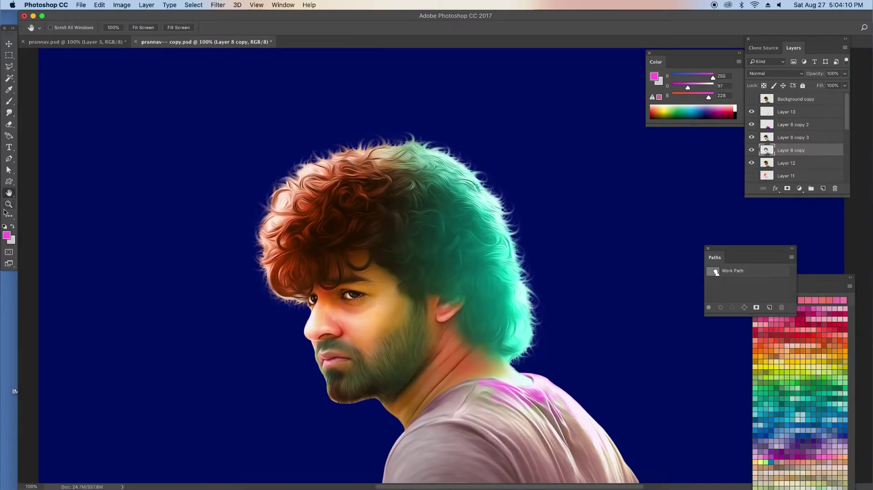
- Zoom in on the hair and set the Smudge tool to 85% strength on Layer 8 copy 3
{"action": "left_click", "coordinate": [9, 204]}
{"action": "left_click", "coordinate": [359, 189]}
{"action": "left_click", "coordinate": [9, 113]}
{"action": "key", "text": "alt+bracketright"}
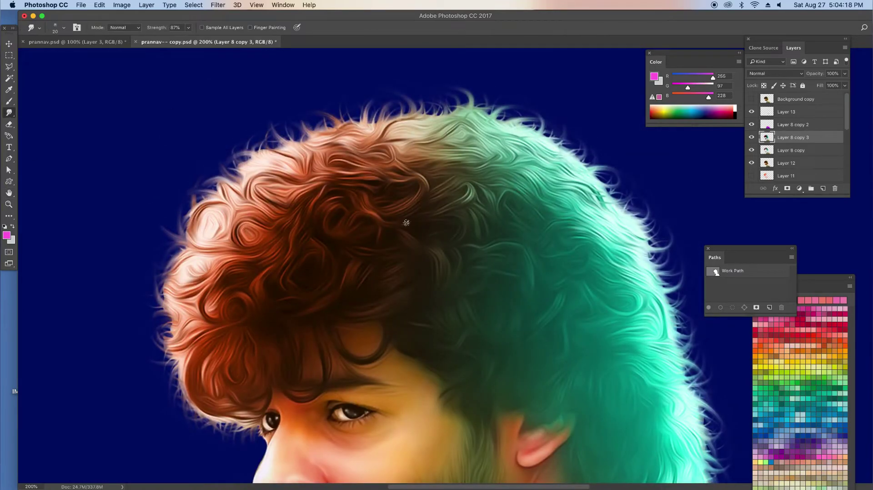
{"action": "key", "text": "p"}
{"action": "key", "text": "r"}
{"action": "key", "text": "6"}
{"action": "key", "text": "6"}
{"action": "key", "text": "bracketright"}
{"action": "left_click_drag", "start_coordinate": [189, 27], "coordinate": [200, 41]}
- Smudge darker strand detail into the red curls, enlarging the brush to 15
{"action": "left_click_drag", "start_coordinate": [222, 237], "coordinate": [244, 213]}
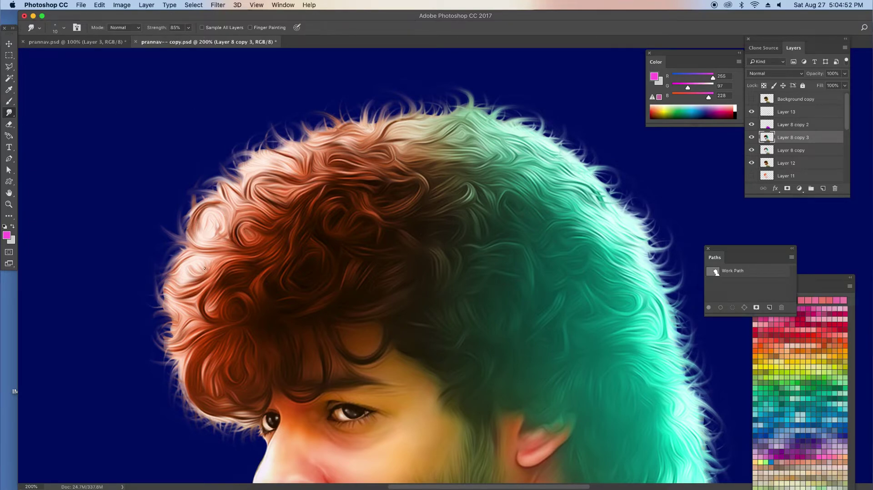
{"action": "left_click_drag", "start_coordinate": [195, 244], "coordinate": [234, 241]}
{"action": "key", "text": "bracketright"}
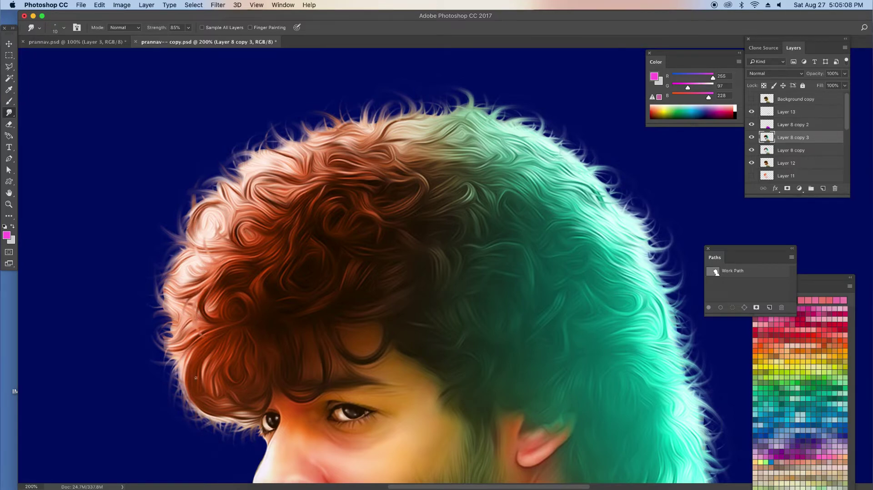
{"action": "key", "text": "bracketright"}
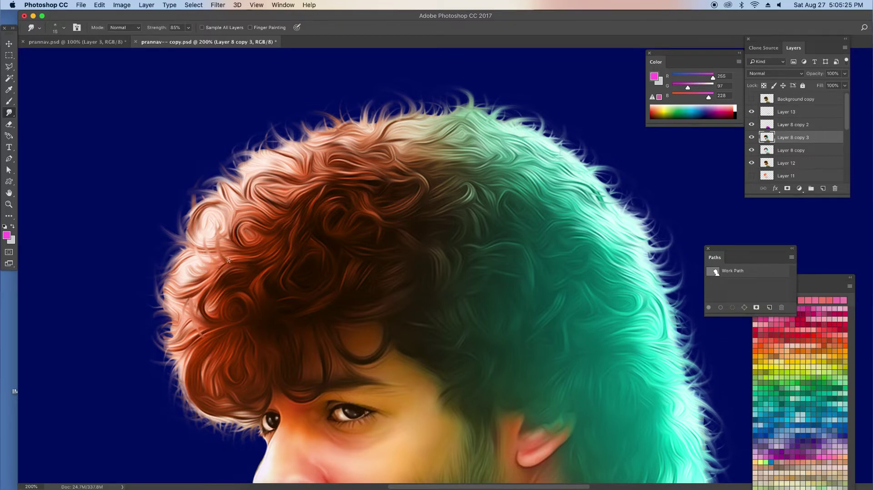
{"action": "left_click", "coordinate": [63, 27]}
{"action": "left_click", "coordinate": [409, 91]}
{"action": "left_click_drag", "start_coordinate": [300, 169], "coordinate": [280, 173]}
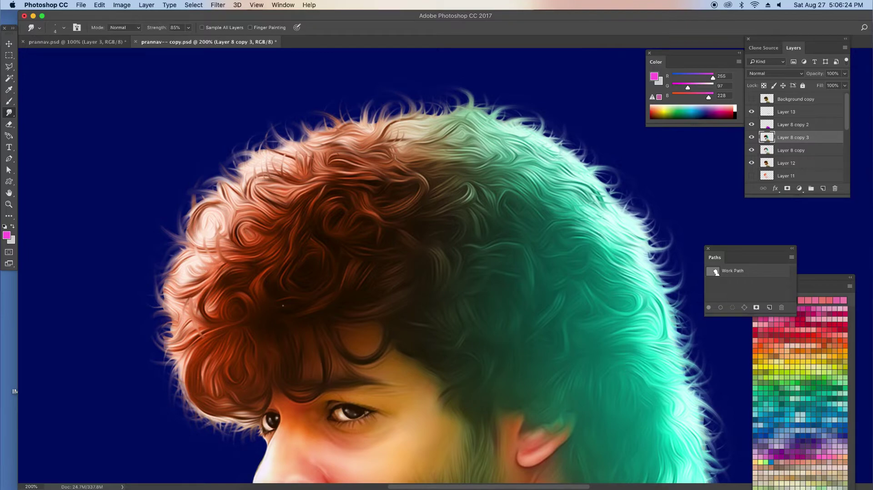
{"action": "left_click_drag", "start_coordinate": [199, 299], "coordinate": [180, 313]}
{"action": "left_click_drag", "start_coordinate": [208, 272], "coordinate": [227, 244]}
- Turn on Layers 3, 5 and 9 to reveal the blue gradient and glow rings behind the head
{"action": "key", "text": "h"}
{"action": "scroll", "coordinate": [468, 292], "scroll_direction": "down", "scroll_amount": 5}
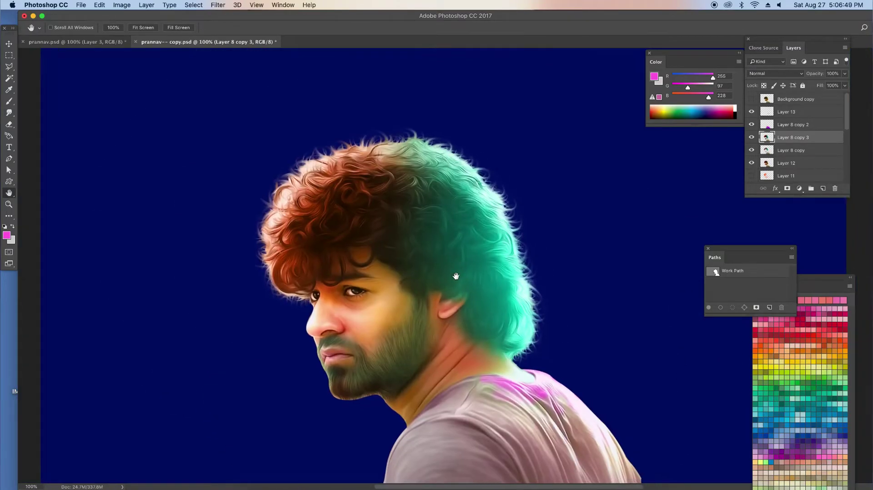
{"action": "left_click_drag", "start_coordinate": [458, 251], "coordinate": [432, 253]}
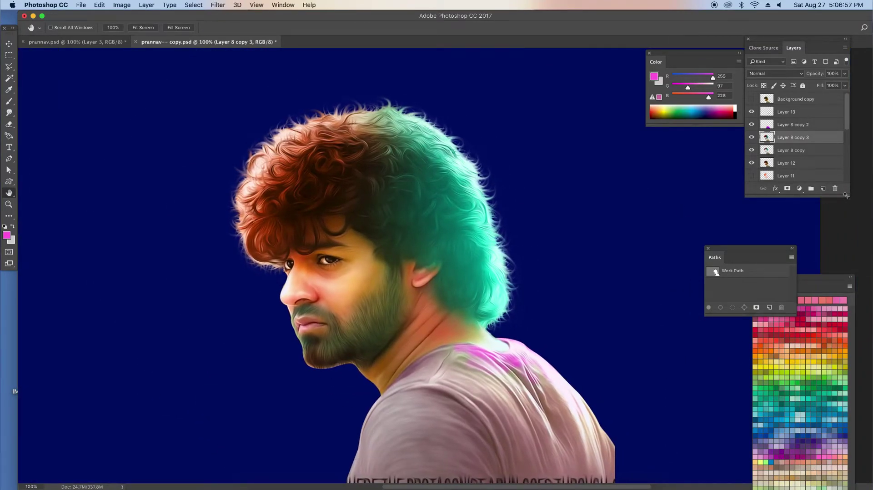
{"action": "mouse_move", "coordinate": [847, 196]}
{"action": "left_mouse_down"}
{"action": "mouse_move", "coordinate": [849, 313]}
{"action": "mouse_move", "coordinate": [848, 295]}
{"action": "left_mouse_up"}
{"action": "left_click", "coordinate": [751, 265]}
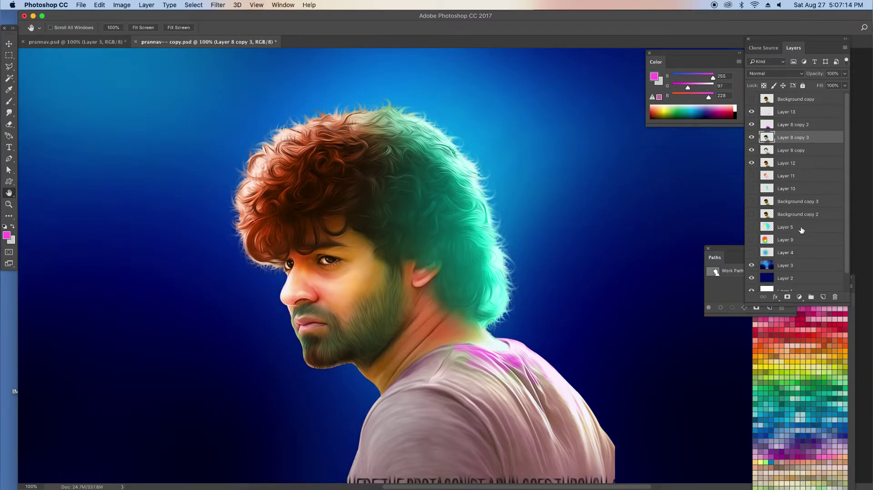
{"action": "left_click", "coordinate": [751, 227]}
{"action": "left_click", "coordinate": [751, 227]}
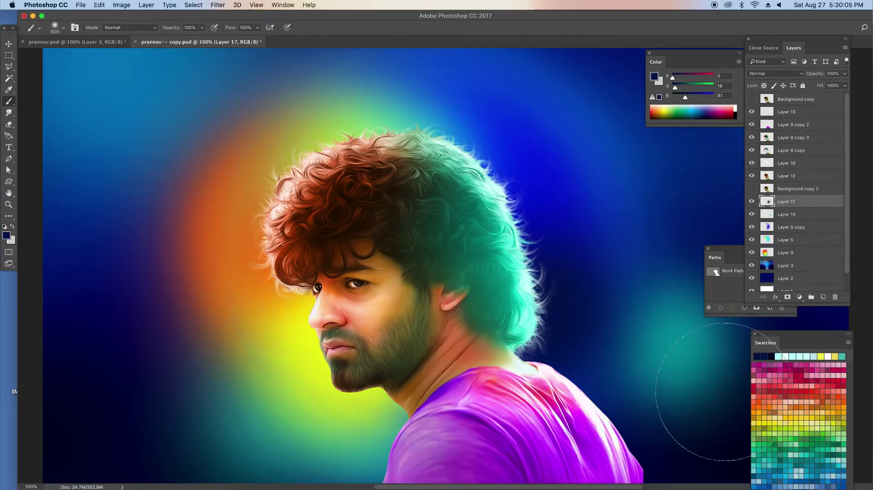
- Zoom in on the beard and prepare a soft round Smudge brush on Layer 8 copy 3
{"action": "key", "text": "bracketright"}
{"action": "key", "text": "bracketright"}
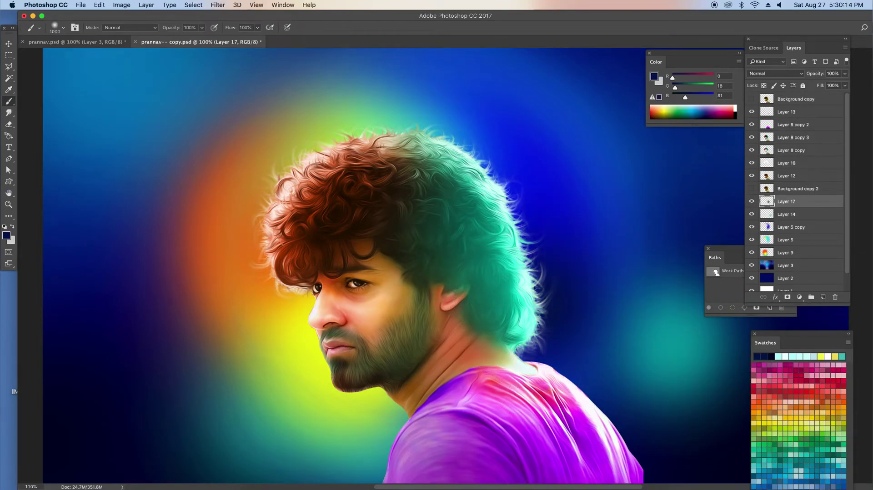
{"action": "key", "text": "z"}
{"action": "left_click_drag", "start_coordinate": [343, 375], "coordinate": [670, 303]}
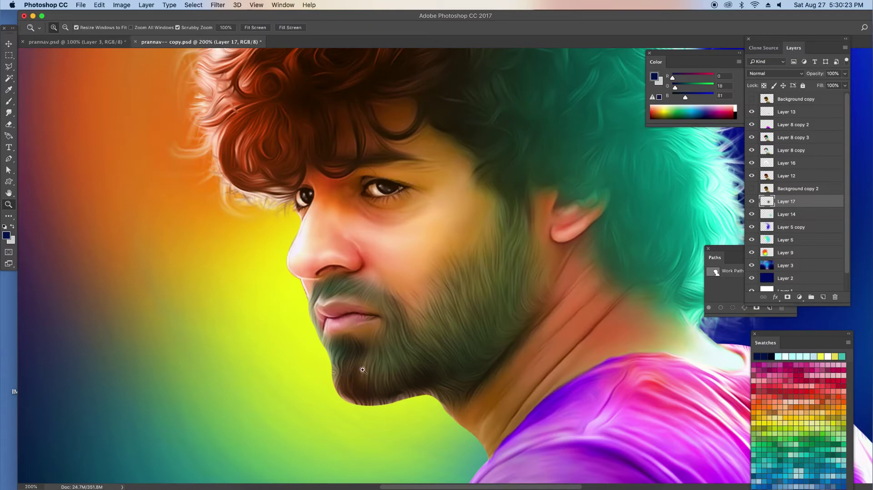
{"action": "left_click", "coordinate": [791, 137]}
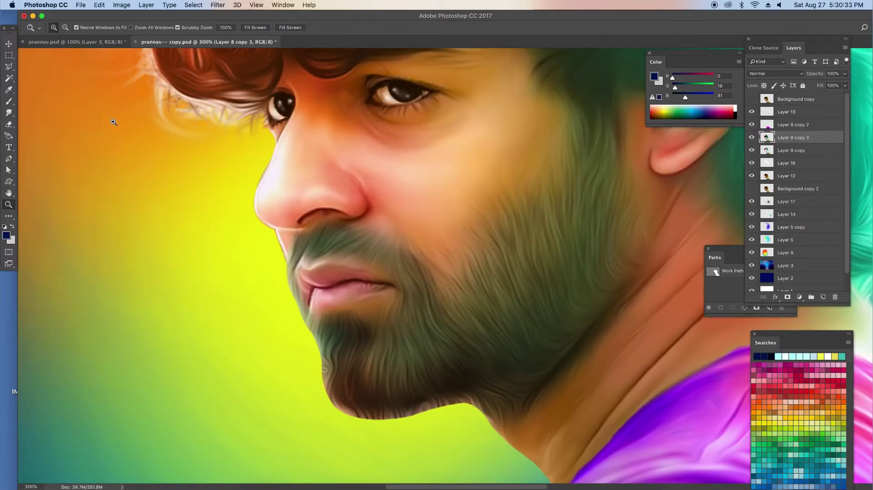
{"action": "key", "text": "r"}
{"action": "left_click", "coordinate": [63, 27]}
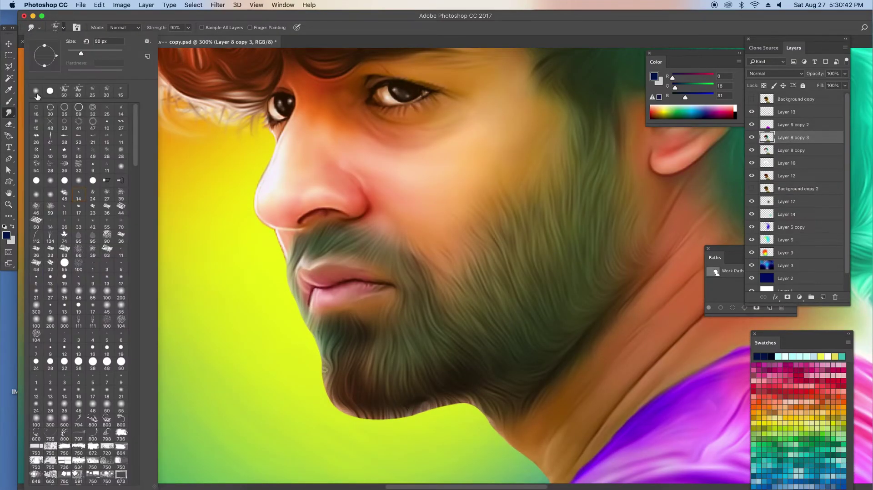
{"action": "double_click", "coordinate": [36, 92]}
{"action": "key", "text": "bracketleft"}
{"action": "key", "text": "bracketleft"}
{"action": "key", "text": "bracketleft"}
{"action": "left_click", "coordinate": [789, 176]}
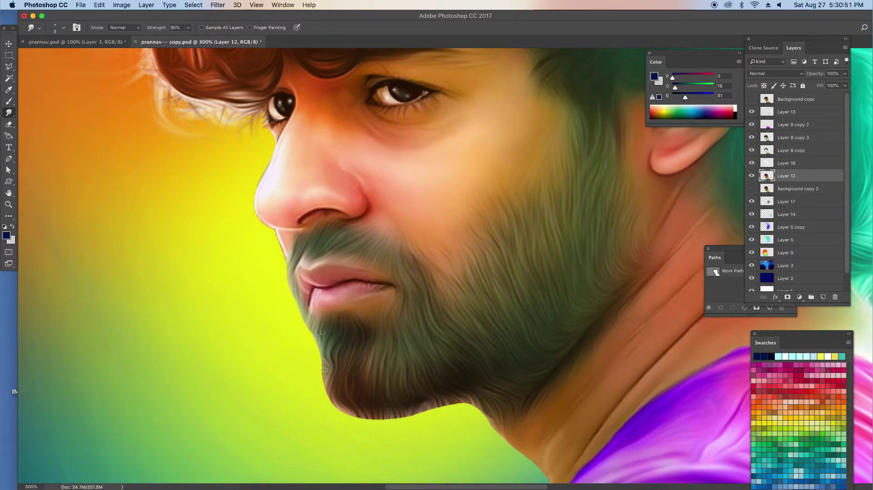
{"action": "left_click", "coordinate": [751, 176]}
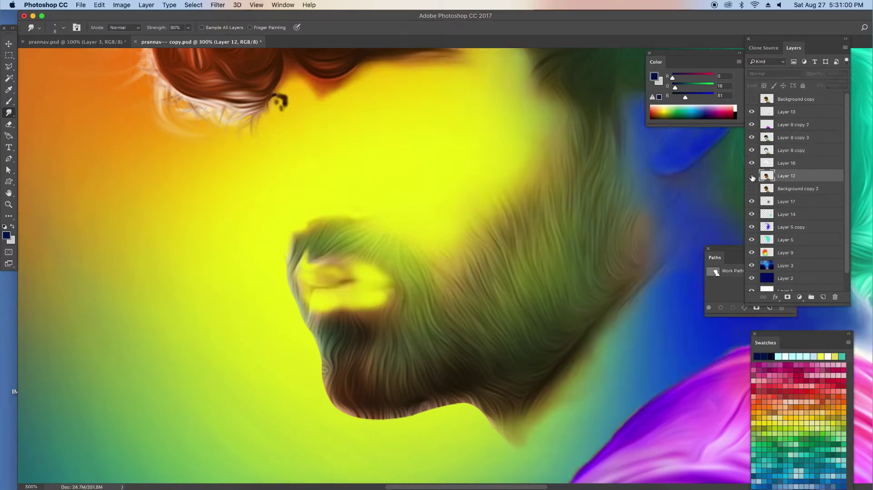
{"action": "left_click", "coordinate": [791, 137]}
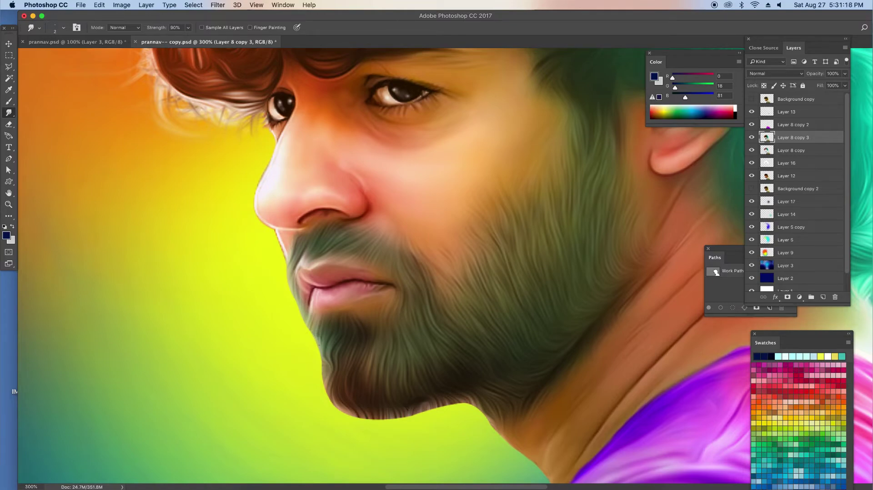
- Set the smudge strength to 82% with a size 4 brush
{"action": "left_click_drag", "start_coordinate": [188, 27], "coordinate": [177, 40]}
{"action": "key", "text": "bracketleft"}
{"action": "key", "text": "bracketleft"}
{"action": "key", "text": "8"}
{"action": "key", "text": "2"}
{"action": "key", "text": "super+z"}
{"action": "key", "text": "super+z"}
{"action": "key", "text": "bracketleft"}
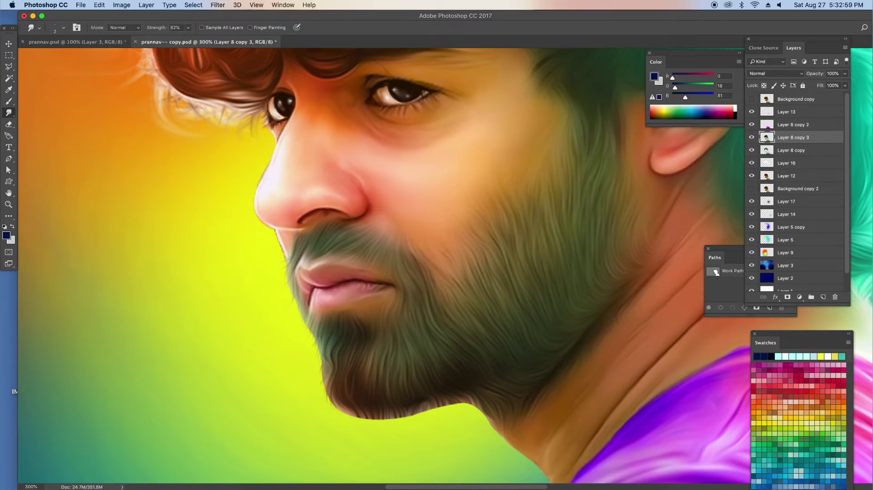
{"action": "key", "text": "bracketright"}
{"action": "key", "text": "bracketright"}
{"action": "key", "text": "bracketright"}
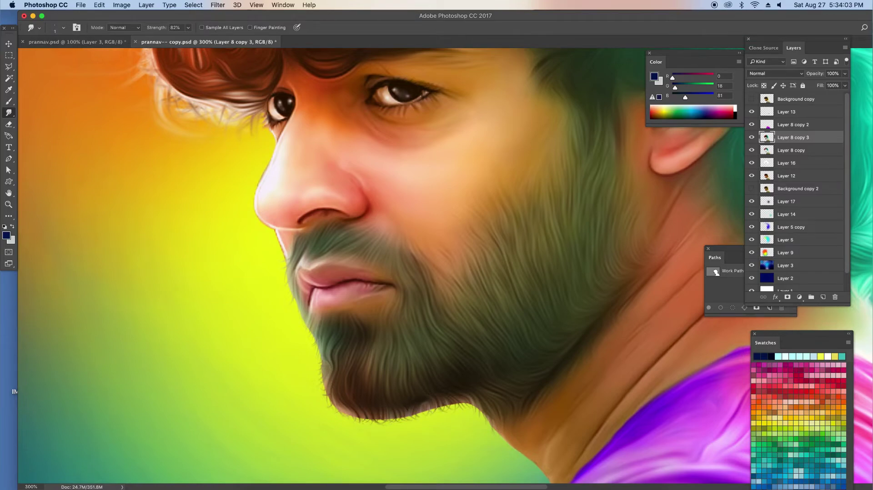
{"action": "key", "text": "bracketright"}
{"action": "key", "text": "bracketright"}
- Pull fine strands out along the beard's lower edge with a tiny brush
{"action": "left_click_drag", "start_coordinate": [351, 409], "coordinate": [339, 412]}
{"action": "key", "text": "bracketleft"}
{"action": "left_click_drag", "start_coordinate": [442, 399], "coordinate": [425, 419]}
{"action": "left_click_drag", "start_coordinate": [471, 402], "coordinate": [462, 413]}
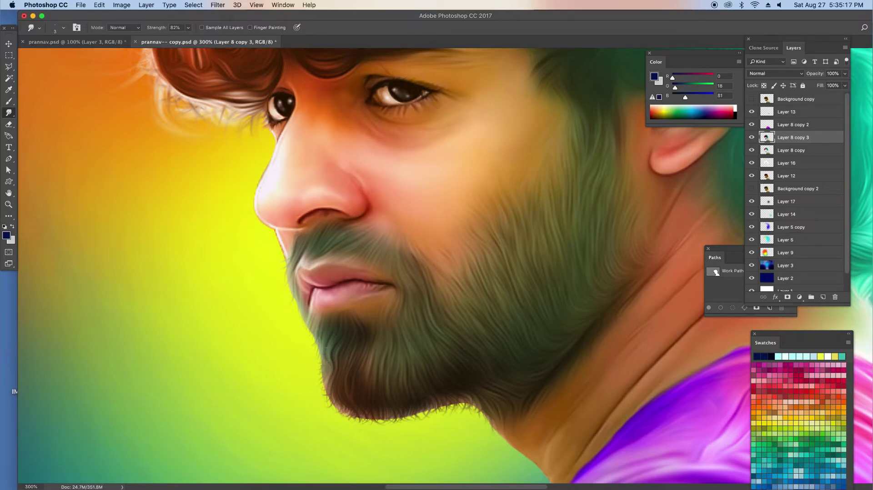
{"action": "key", "text": "bracketright"}
{"action": "key", "text": "bracketright"}
{"action": "key", "text": "bracketleft"}
{"action": "key", "text": "bracketleft"}
{"action": "key", "text": "bracketleft"}
{"action": "key", "text": "bracketleft"}
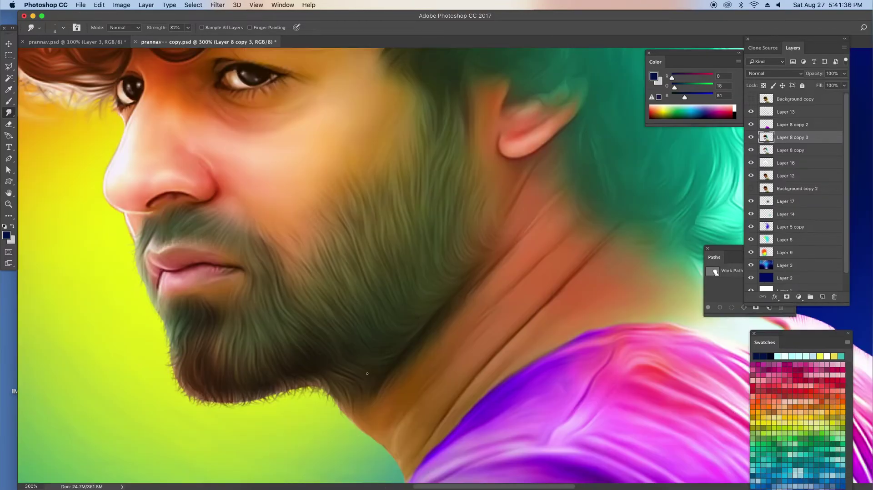
- Smudge strands along the beard edge and a teal strand near the ear, then zoom out to review
{"action": "left_click_drag", "start_coordinate": [350, 403], "coordinate": [350, 417]}
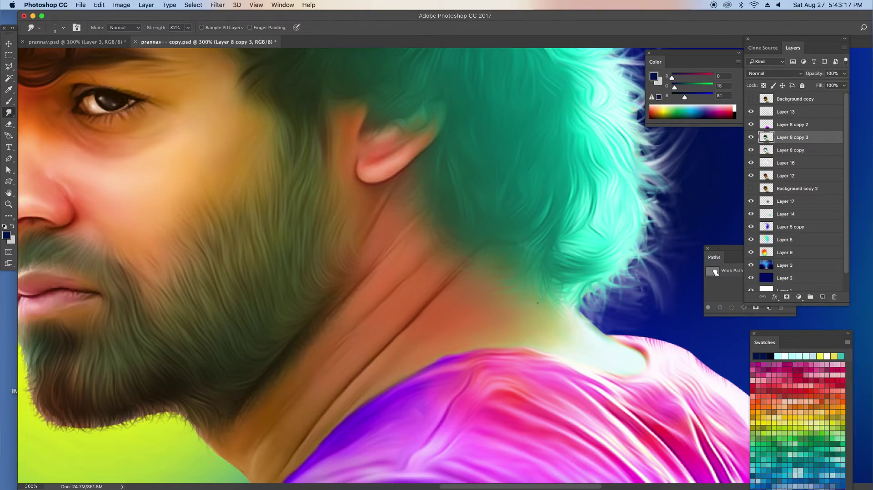
{"action": "mouse_move", "coordinate": [564, 243]}
{"action": "left_mouse_down"}
{"action": "mouse_move", "coordinate": [570, 227]}
{"action": "mouse_move", "coordinate": [597, 213]}
{"action": "left_mouse_up"}
{"action": "key", "text": "bracketleft"}
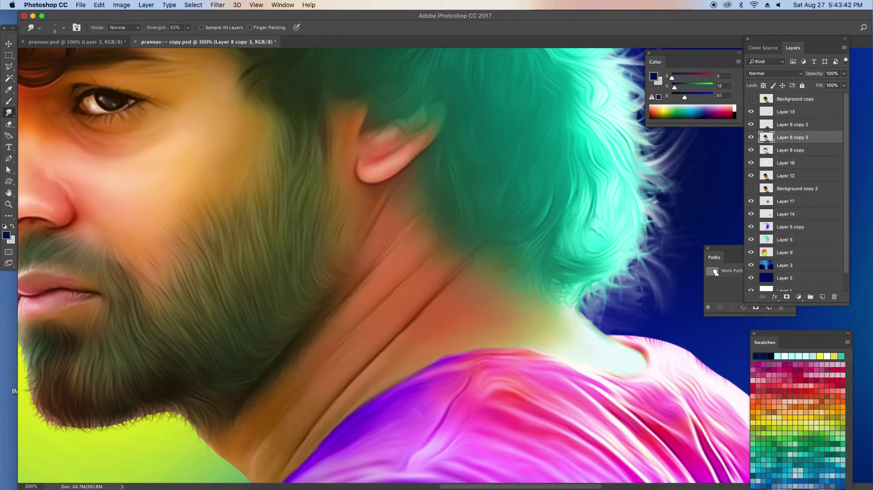
{"action": "scroll", "coordinate": [571, 221], "scroll_direction": "up", "scroll_amount": 8}
{"action": "key", "text": "super+minus"}
{"action": "key", "text": "super+minus"}
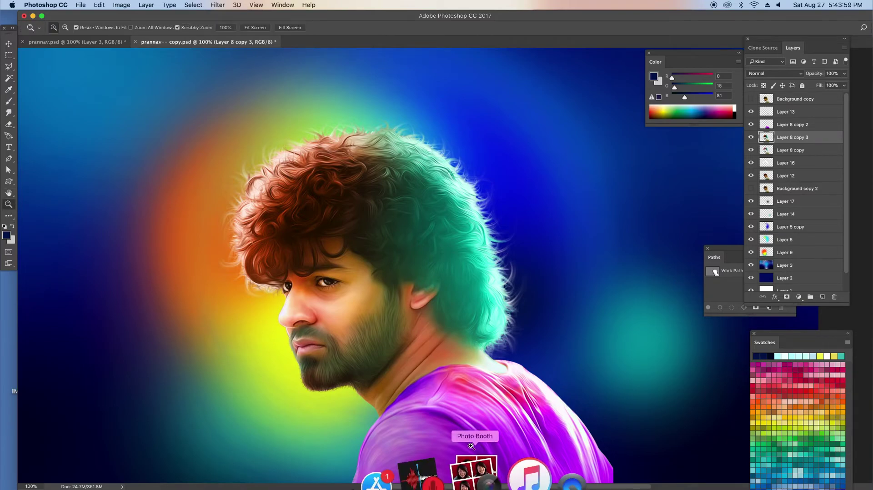
- Zoom in on the shoulder and set up a scattered Smudge brush on Layer 8 copy 2
{"action": "key", "text": "super+plus"}
{"action": "left_click_drag", "start_coordinate": [447, 265], "coordinate": [423, 292]}
{"action": "key", "text": "r"}
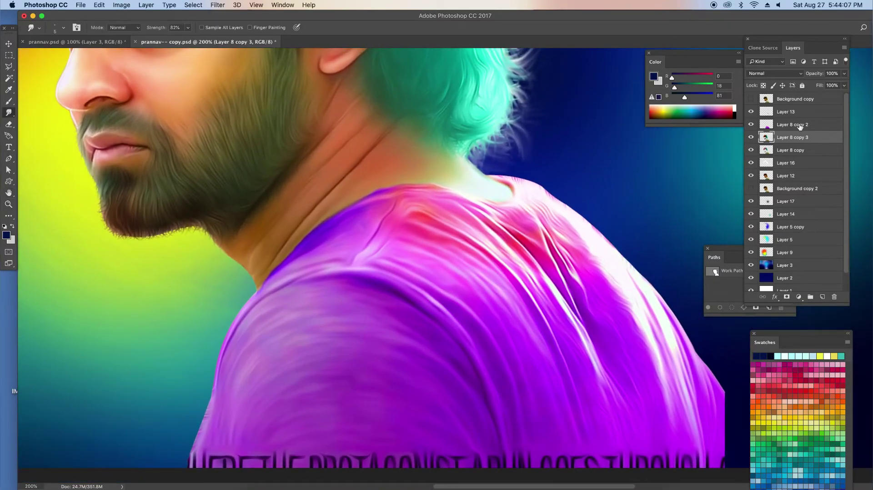
{"action": "left_click", "coordinate": [791, 124]}
{"action": "left_click", "coordinate": [54, 27]}
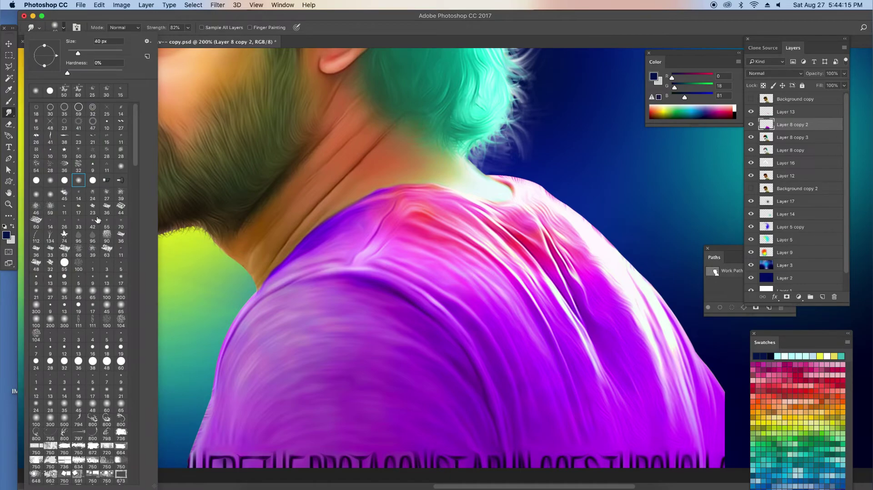
{"action": "double_click", "coordinate": [85, 188]}
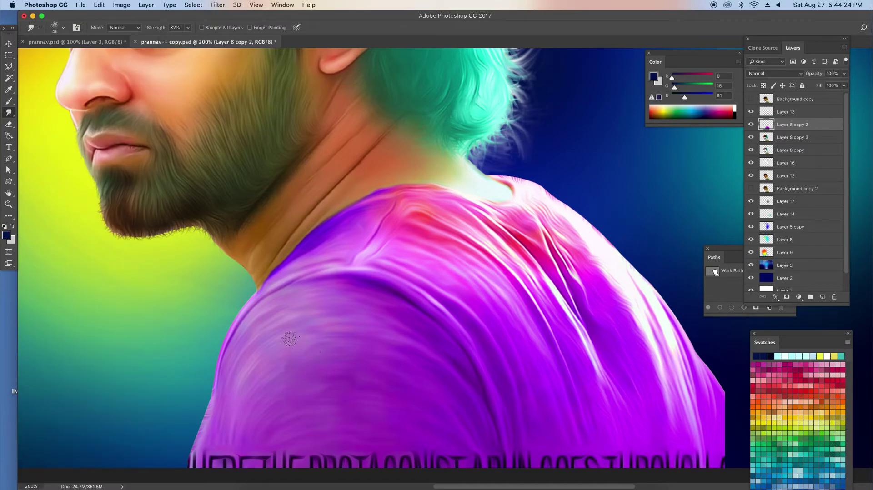
{"action": "key", "text": "bracketleft"}
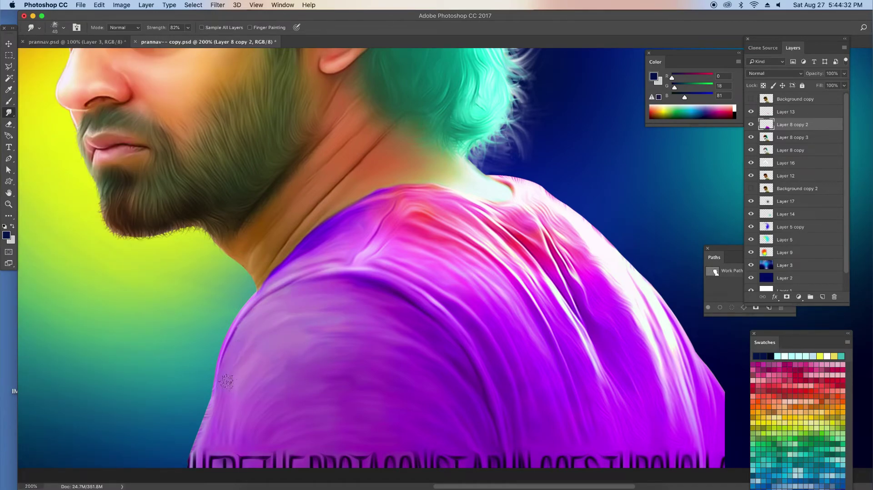
- Smudge away the lettering along the shirt bottom and smooth the shirt fabric
{"action": "left_click_drag", "start_coordinate": [188, 464], "coordinate": [223, 461]}
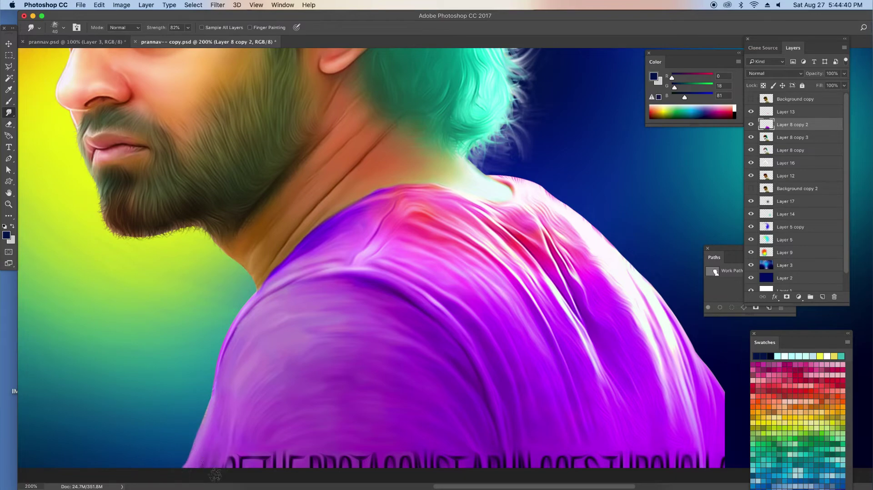
{"action": "key", "text": "bracketright"}
{"action": "key", "text": "bracketright"}
{"action": "key", "text": "bracketright"}
{"action": "key", "text": "bracketright"}
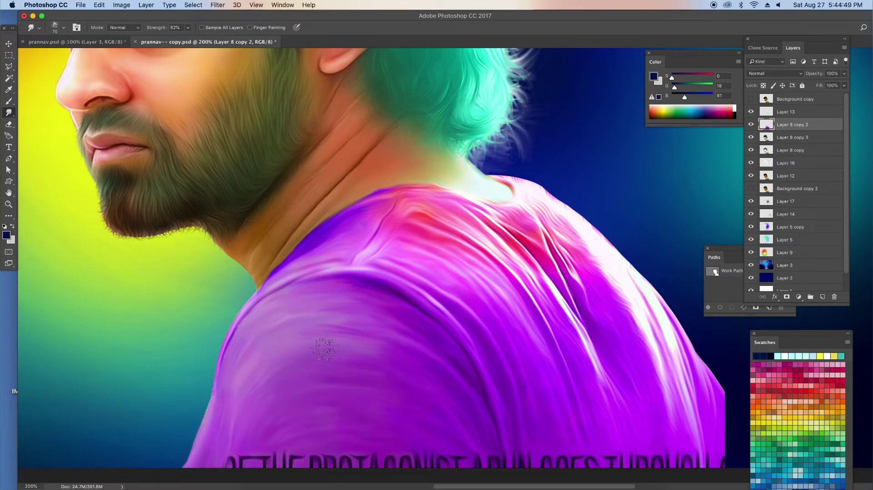
{"action": "left_click_drag", "start_coordinate": [325, 341], "coordinate": [387, 353]}
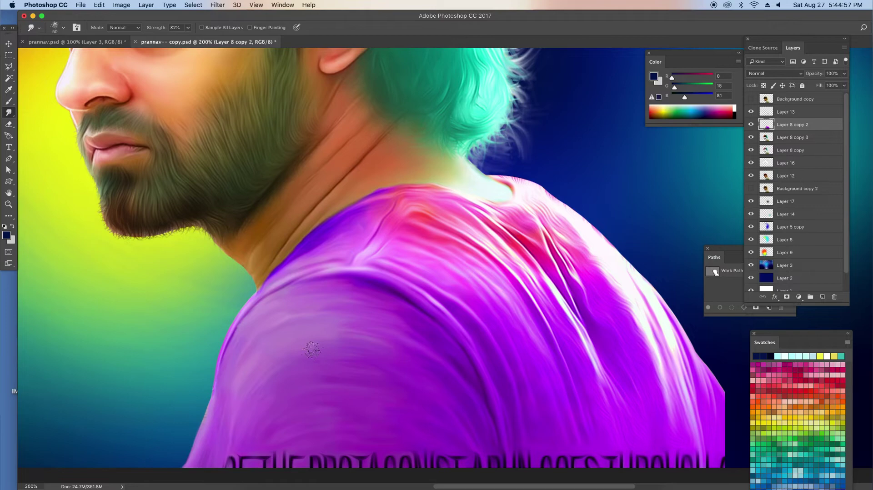
{"action": "key", "text": "bracketleft"}
{"action": "left_click_drag", "start_coordinate": [298, 429], "coordinate": [294, 434]}
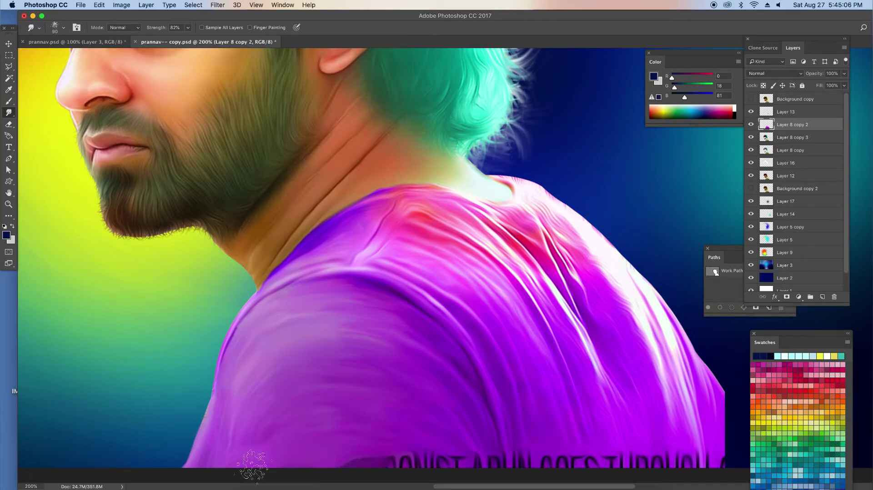
{"action": "key", "text": "bracketright"}
{"action": "left_click_drag", "start_coordinate": [382, 460], "coordinate": [500, 473]}
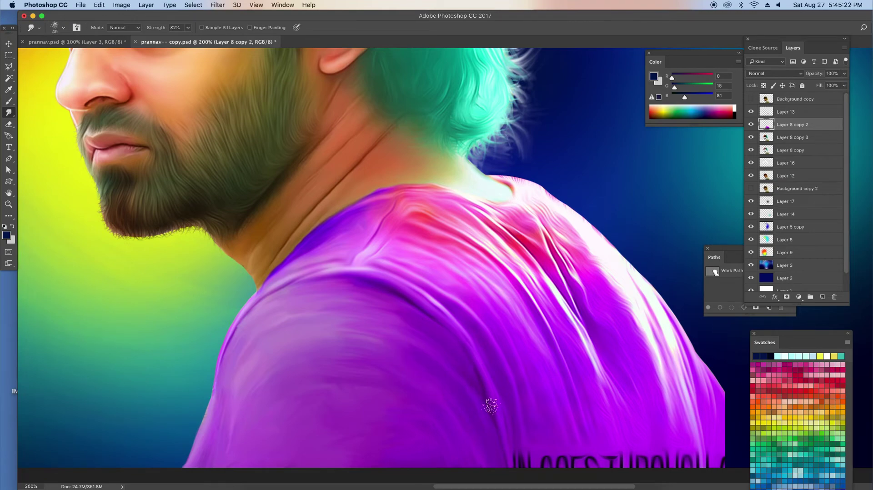
- Soften the red streak on the shoulder with a smaller brush
{"action": "key", "text": "bracketleft"}
{"action": "key", "text": "bracketleft"}
{"action": "key", "text": "bracketleft"}
{"action": "key", "text": "bracketleft"}
{"action": "key", "text": "bracketleft"}
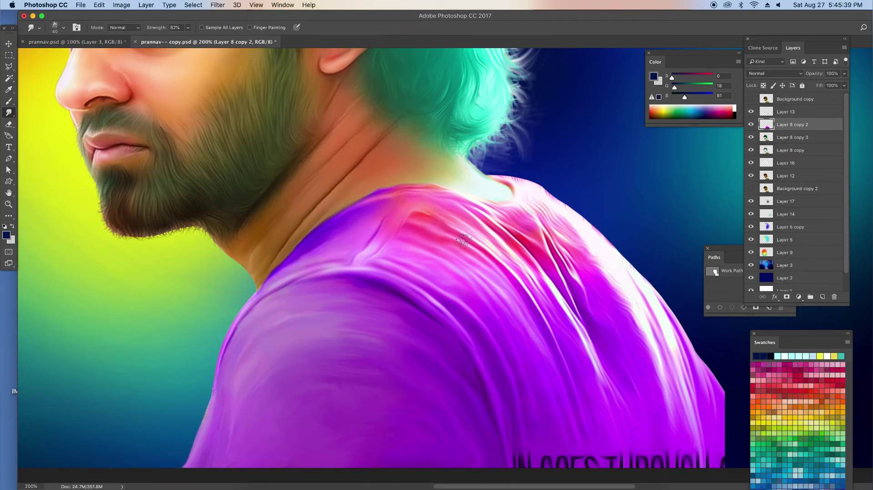
{"action": "left_click_drag", "start_coordinate": [391, 228], "coordinate": [462, 241]}
{"action": "key", "text": "bracketleft"}
{"action": "key", "text": "bracketleft"}
{"action": "key", "text": "bracketleft"}
{"action": "key", "text": "bracketleft"}
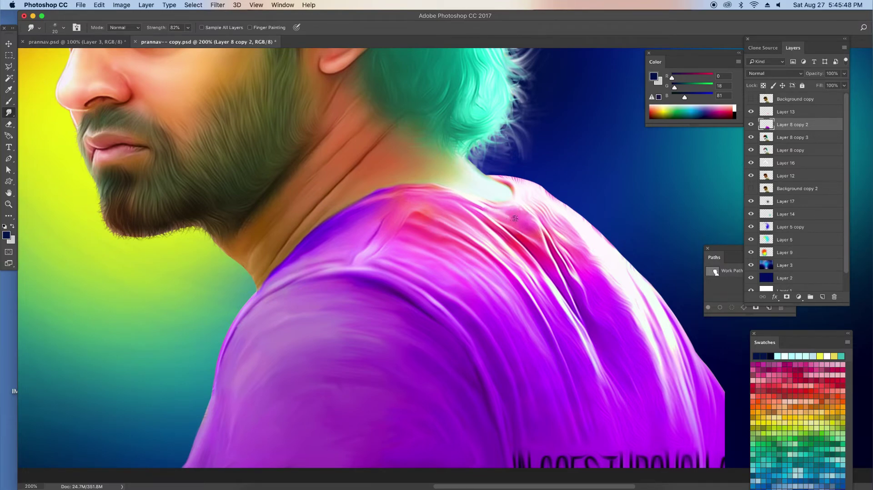
{"action": "key", "text": "bracketright"}
{"action": "key", "text": "bracketleft"}
{"action": "key", "text": "bracketleft"}
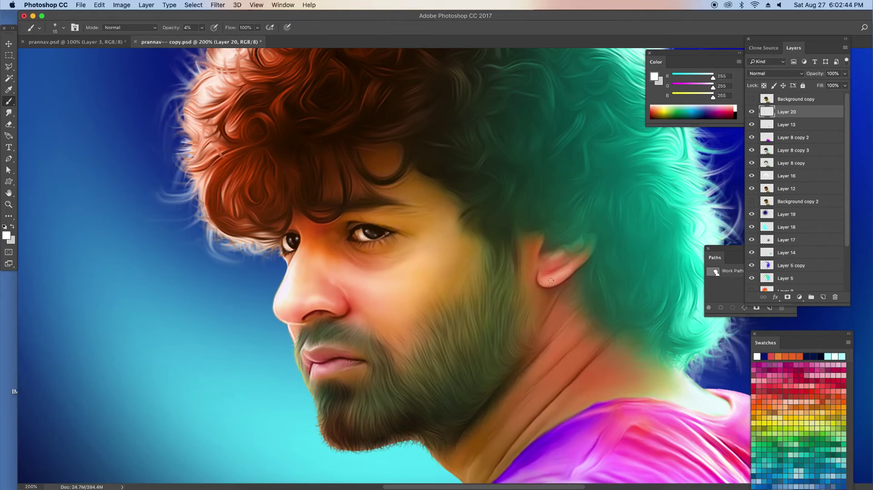
- Faintly lighten the ear lobe with soft white on Layer 20
{"action": "left_click_drag", "start_coordinate": [551, 281], "coordinate": [557, 280]}
{"action": "left_click_drag", "start_coordinate": [545, 282], "coordinate": [564, 275]}
{"action": "key", "text": "bracketright"}
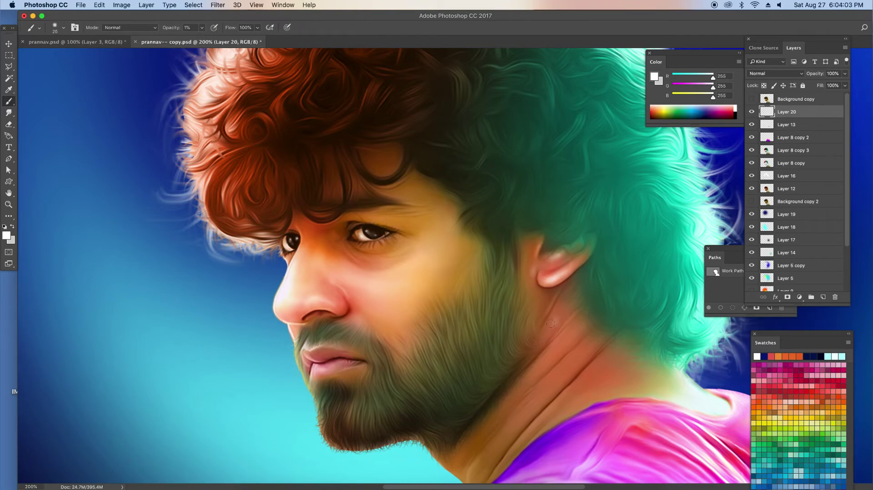
{"action": "key", "text": "bracketright"}
{"action": "key", "text": "bracketleft"}
{"action": "key", "text": "bracketleft"}
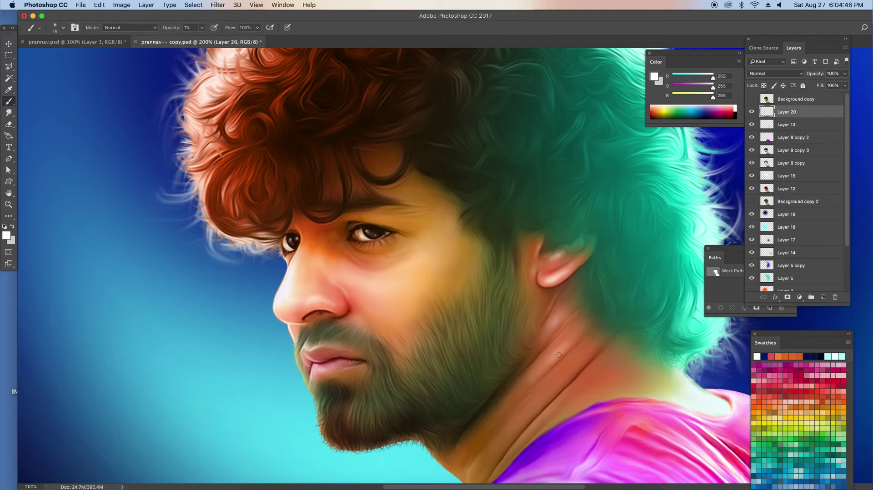
{"action": "key", "text": "bracketright"}
{"action": "key", "text": "bracketright"}
{"action": "key", "text": "bracketleft"}
{"action": "key", "text": "bracketleft"}
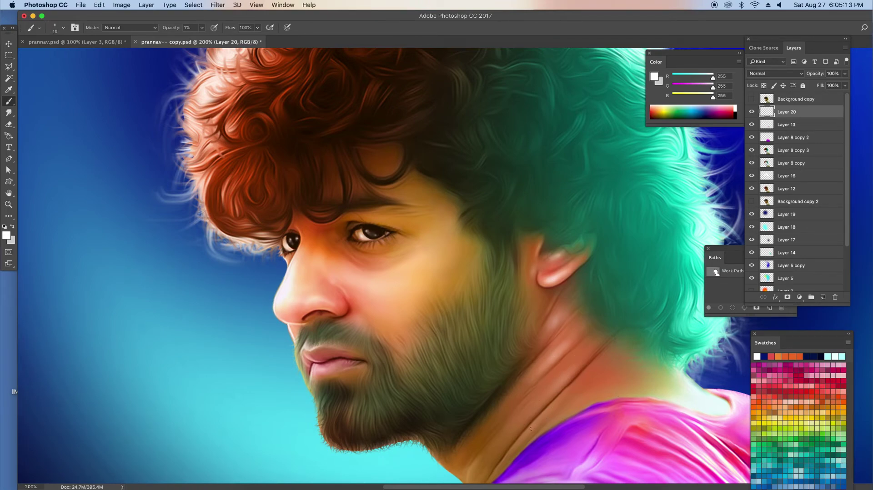
{"action": "key", "text": "bracketright"}
- Resize the brush and load the man's whole silhouette as a selection
{"action": "scroll", "coordinate": [487, 428], "scroll_direction": "down", "scroll_amount": 3}
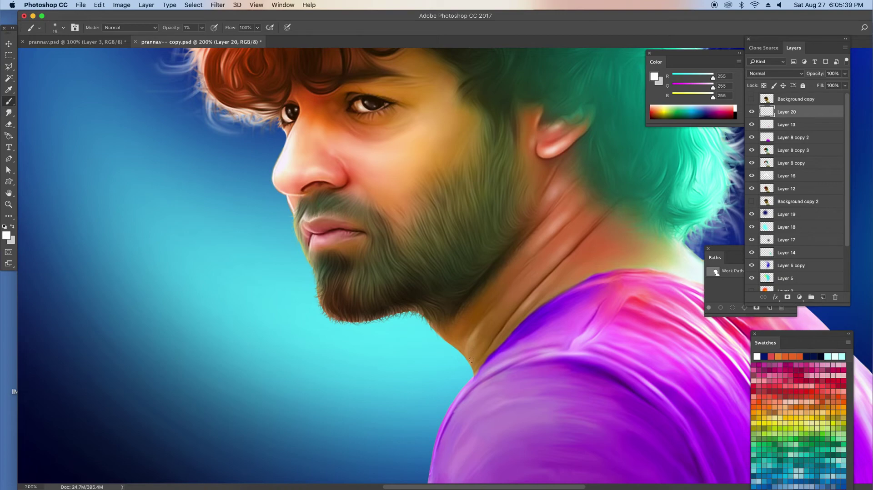
{"action": "key", "text": "bracketright"}
{"action": "scroll", "coordinate": [553, 262], "scroll_direction": "up", "scroll_amount": 3}
{"action": "key", "text": "bracketright"}
{"action": "key", "text": "bracketright"}
{"action": "key", "text": "bracketright"}
{"action": "key", "text": "bracketright"}
{"action": "key", "text": "bracketright"}
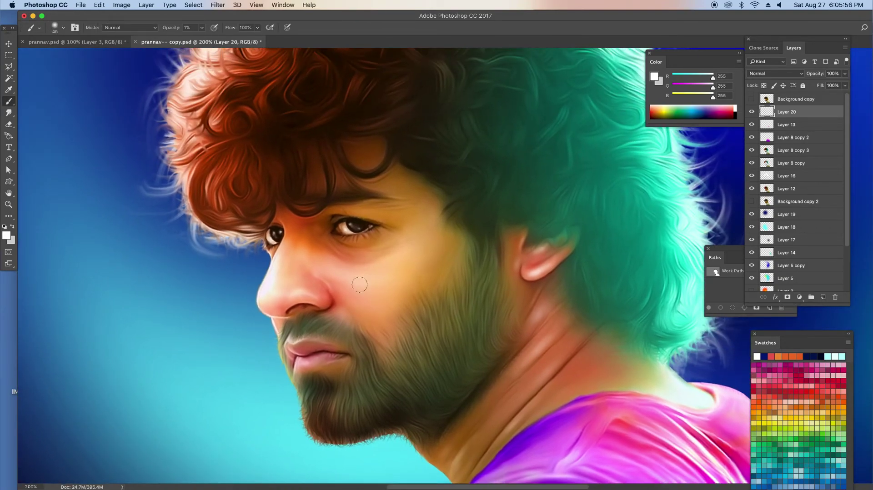
{"action": "key", "text": "bracketright"}
{"action": "key", "text": "bracketright"}
{"action": "key", "text": "bracketleft"}
{"action": "key", "text": "bracketleft"}
{"action": "key", "text": "bracketleft"}
{"action": "key", "text": "bracketleft"}
{"action": "key", "text": "bracketleft"}
{"action": "key", "text": "bracketleft"}
{"action": "key", "text": "bracketleft"}
{"action": "key", "text": "bracketleft"}
{"action": "key", "text": "bracketleft"}
{"action": "left_click", "coordinate": [767, 191], "text": "super"}
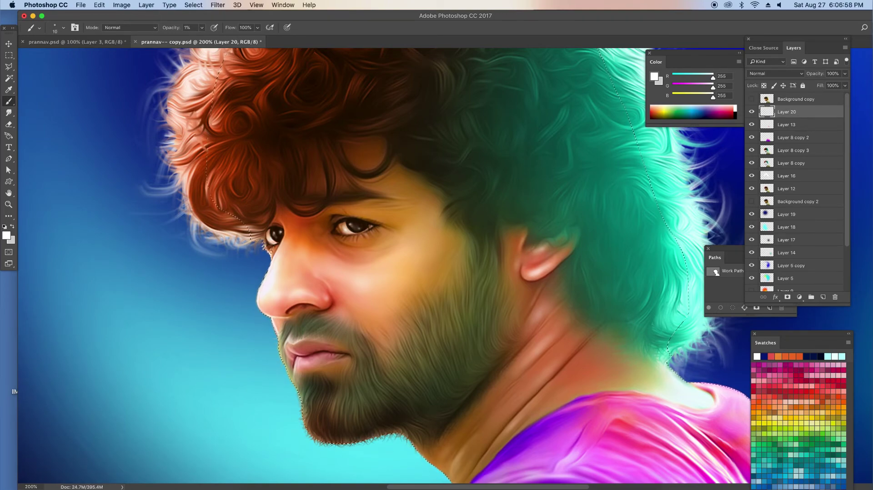
- Brush faint 1% white highlights onto the cheeks and lips, resizing for the lips
{"action": "key", "text": "bracketright"}
{"action": "key", "text": "bracketright"}
{"action": "key", "text": "bracketright"}
{"action": "key", "text": "bracketright"}
{"action": "key", "text": "bracketleft"}
{"action": "key", "text": "bracketleft"}
{"action": "key", "text": "bracketright"}
{"action": "key", "text": "bracketleft"}
{"action": "key", "text": "bracketright"}
{"action": "key", "text": "bracketright"}
{"action": "key", "text": "bracketright"}
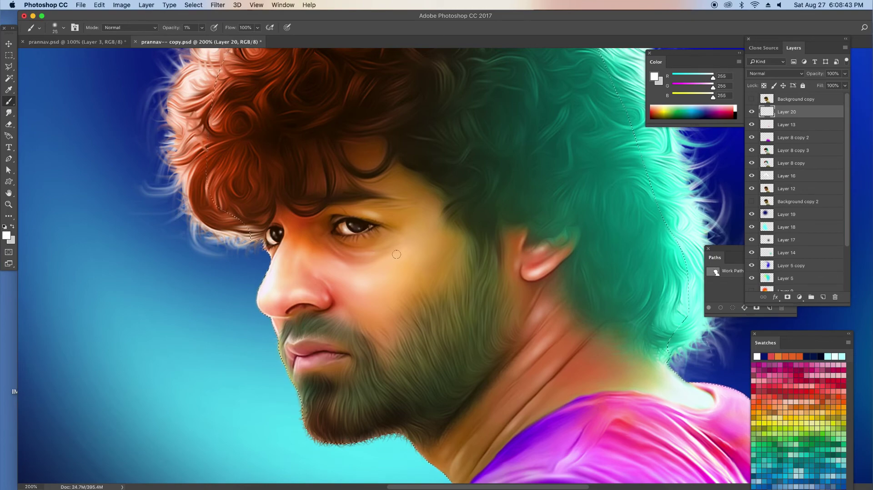
{"action": "key", "text": "bracketleft"}
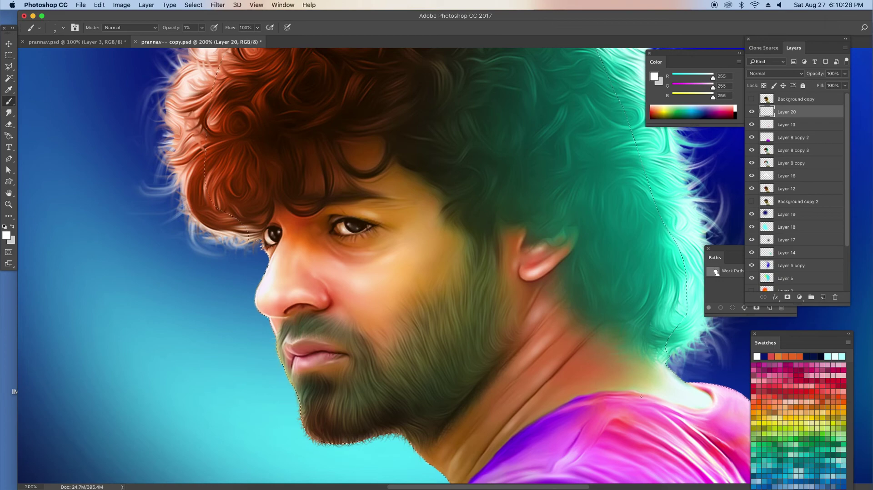
{"action": "key", "text": "bracketright"}
{"action": "key", "text": "bracketright"}
{"action": "key", "text": "bracketright"}
{"action": "key", "text": "bracketright"}
{"action": "key", "text": "bracketright"}
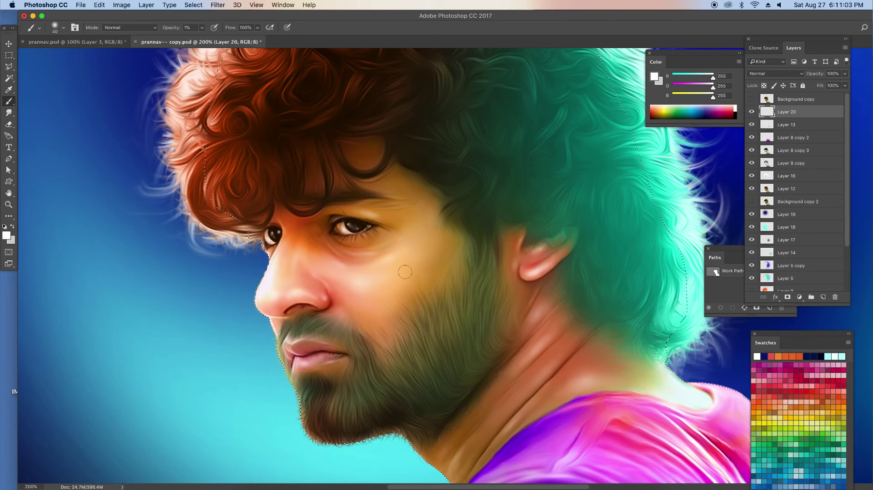
{"action": "key", "text": "bracketleft"}
{"action": "key", "text": "bracketleft"}
{"action": "key", "text": "bracketleft"}
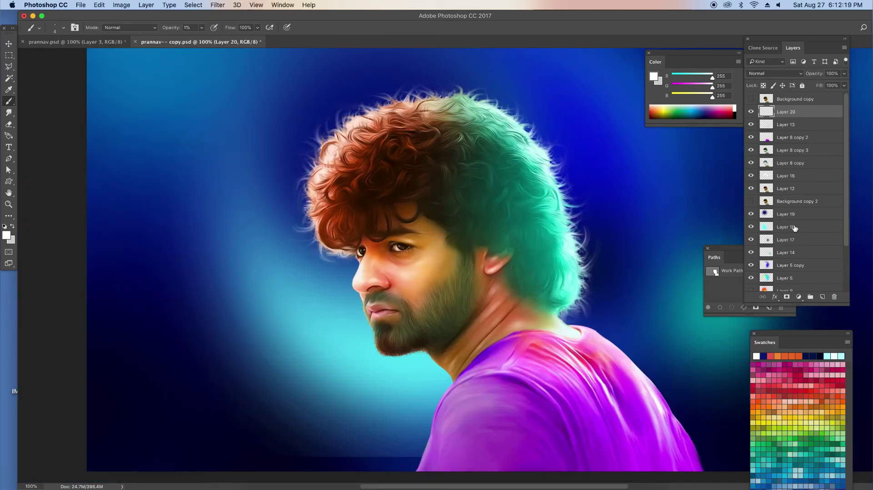
- Paint a large 47% white glow under and left of the chin on a new layer
{"action": "left_click", "coordinate": [785, 227]}
{"action": "left_click", "coordinate": [822, 296]}
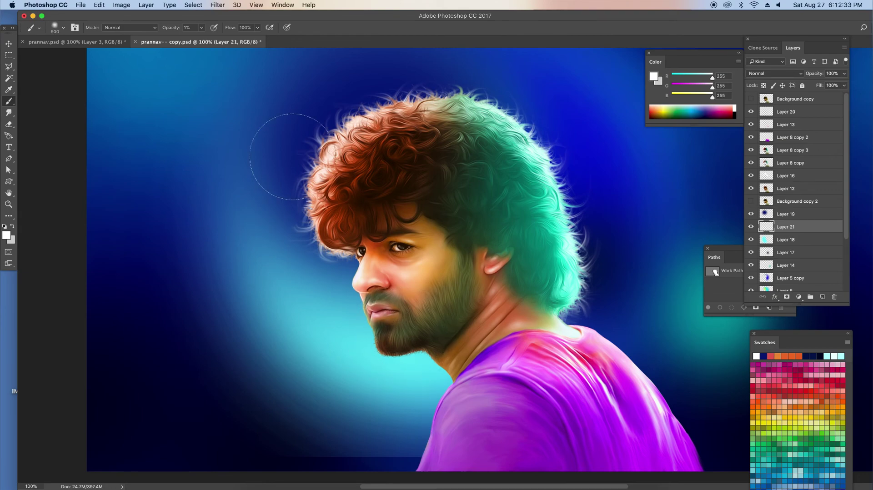
{"action": "key", "text": "4"}
{"action": "key", "text": "7"}
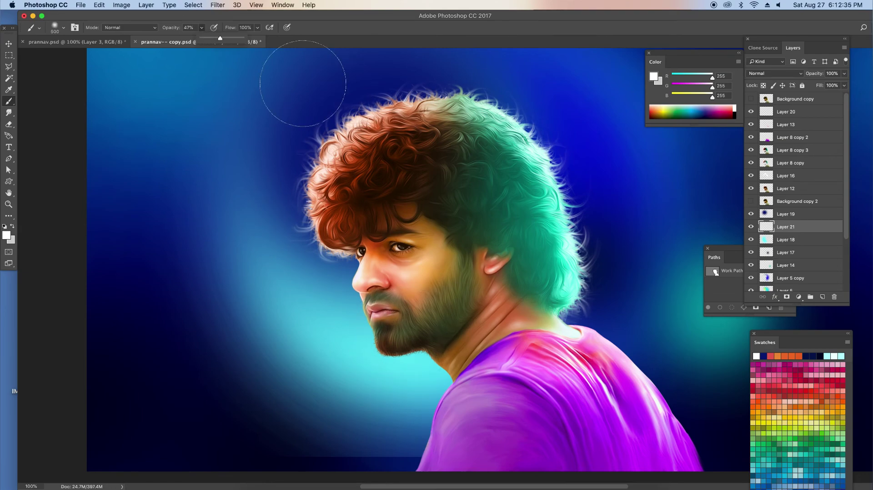
{"action": "key", "text": "bracketright"}
{"action": "key", "text": "bracketright"}
{"action": "key", "text": "bracketright"}
{"action": "left_click", "coordinate": [399, 366]}
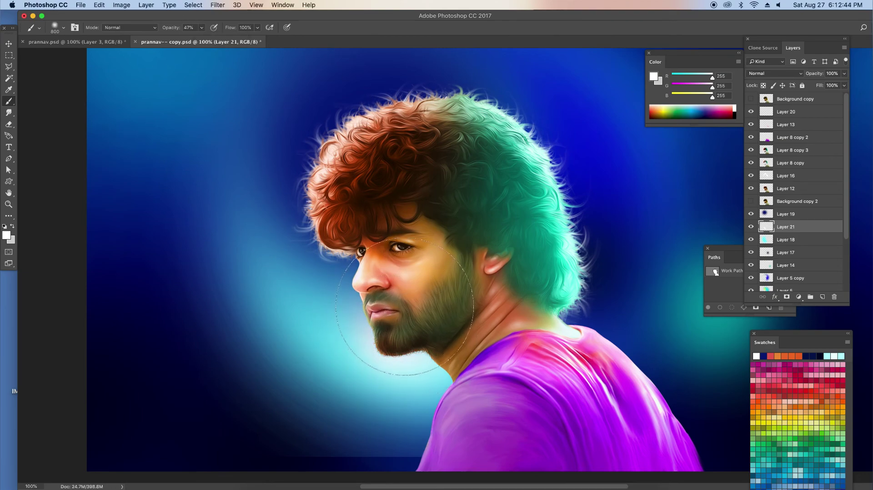
{"action": "left_click", "coordinate": [353, 355]}
- Move the glow layer above Layer 19, then switch to a larger Eraser on Layer 19
{"action": "key", "text": "bracketleft"}
{"action": "key", "text": "bracketleft"}
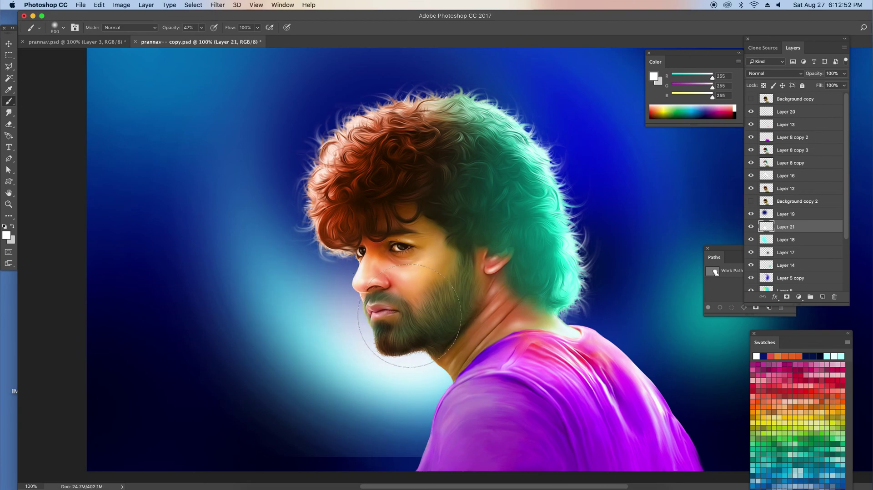
{"action": "key", "text": "bracketleft"}
{"action": "key", "text": "bracketleft"}
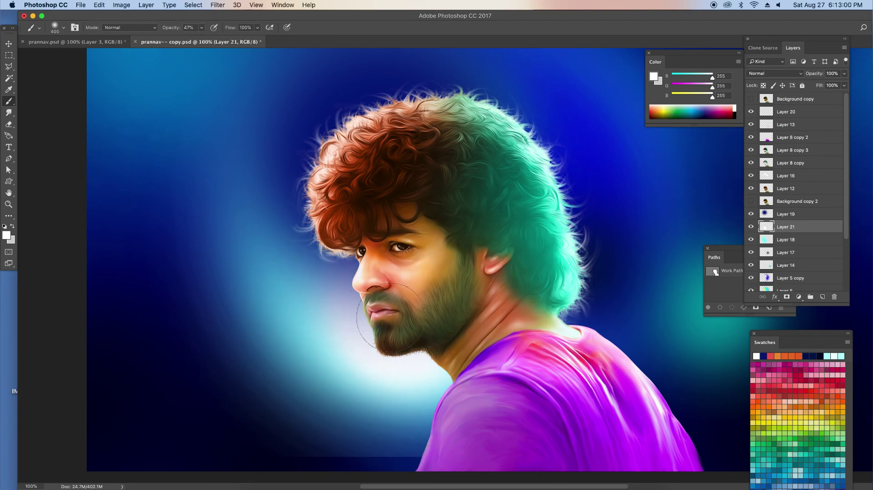
{"action": "left_click_drag", "start_coordinate": [786, 226], "coordinate": [782, 215]}
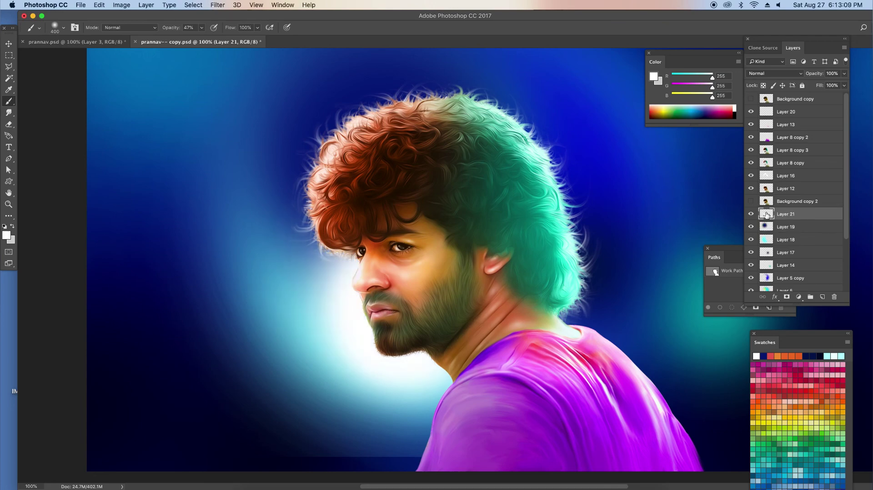
{"action": "key", "text": "super+z"}
{"action": "left_click", "coordinate": [782, 215]}
{"action": "key", "text": "e"}
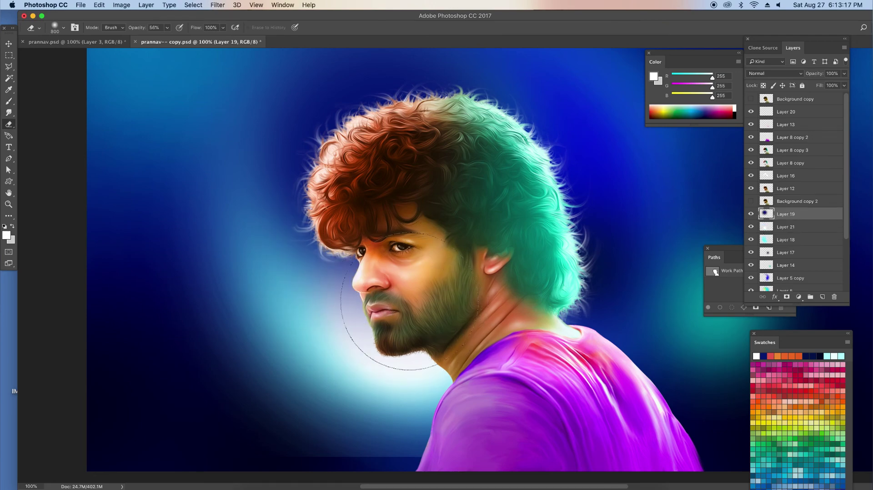
{"action": "key", "text": "bracketright"}
{"action": "key", "text": "bracketright"}
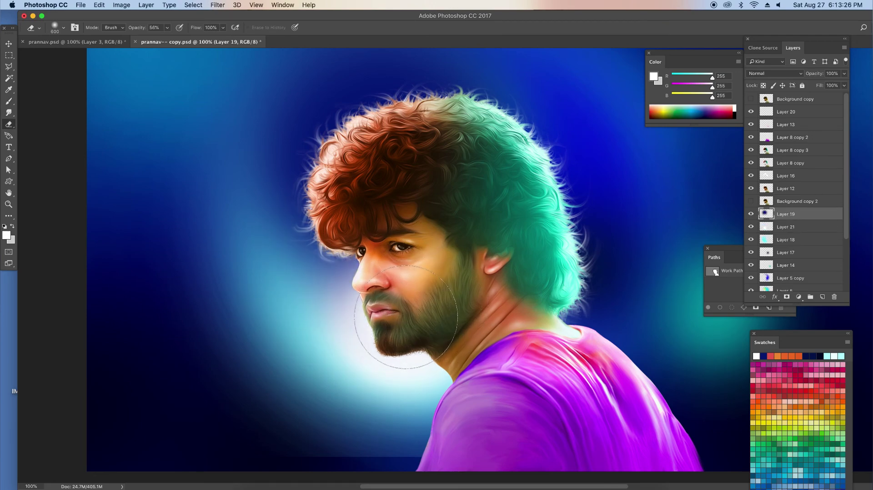